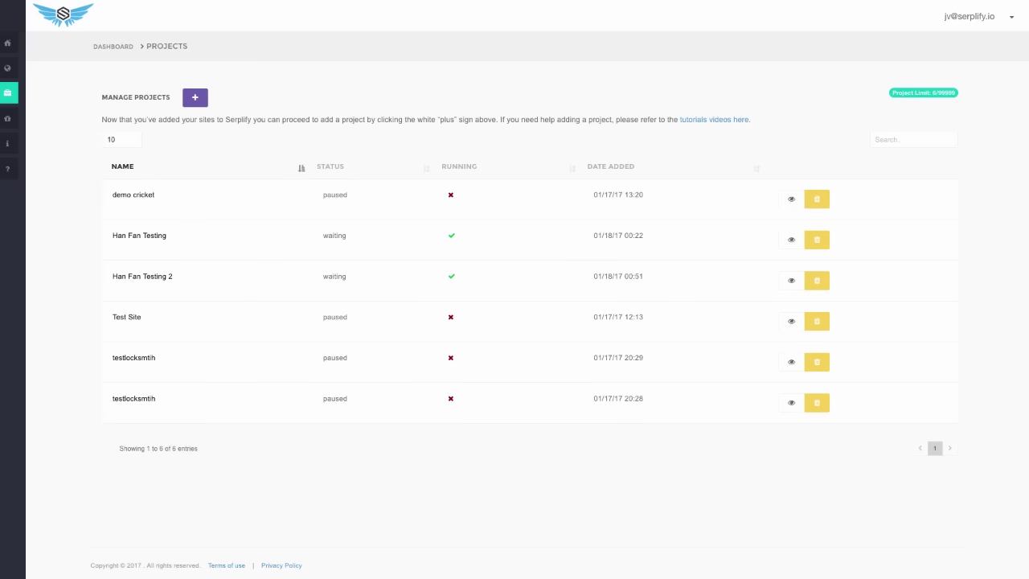
pyautogui.click(194, 97)
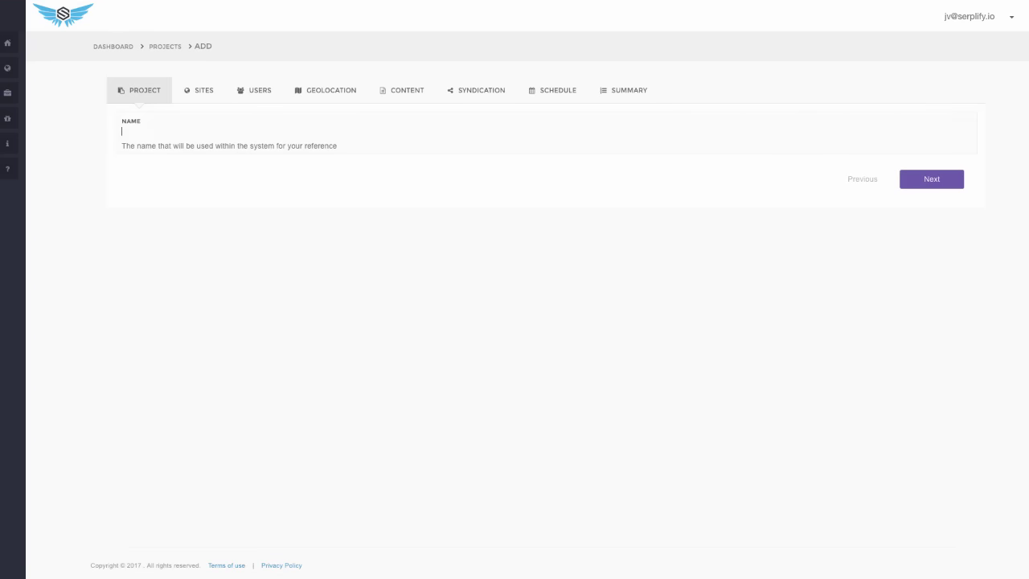
pyautogui.click(190, 131)
pyautogui.write('asda')
pyautogui.click(198, 90)
pyautogui.click(134, 137)
pyautogui.click(171, 162)
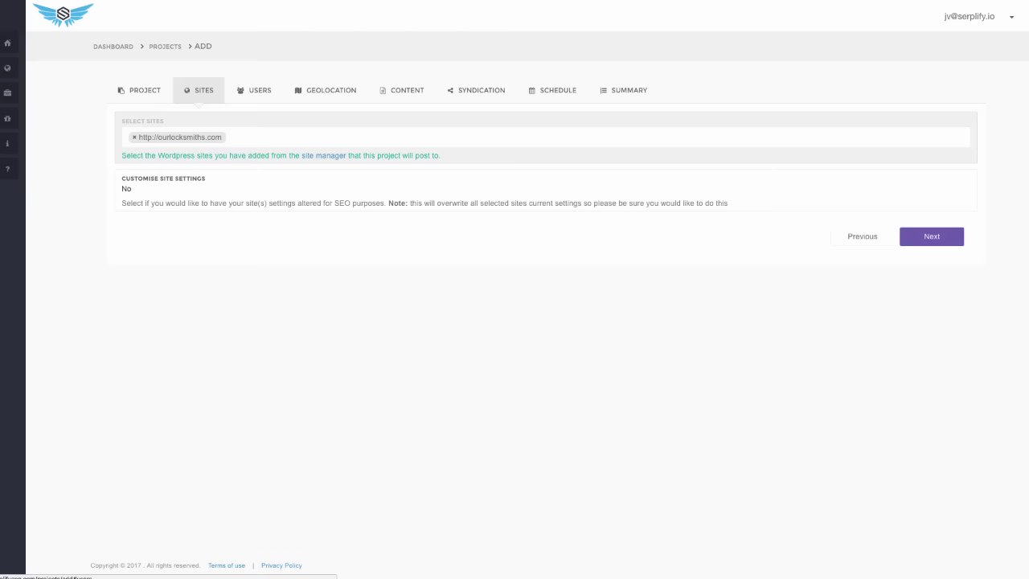
# - Select all countries from Australia to Wales as the project's target locations and expand the list of Welsh regions
pyautogui.click(255, 91)
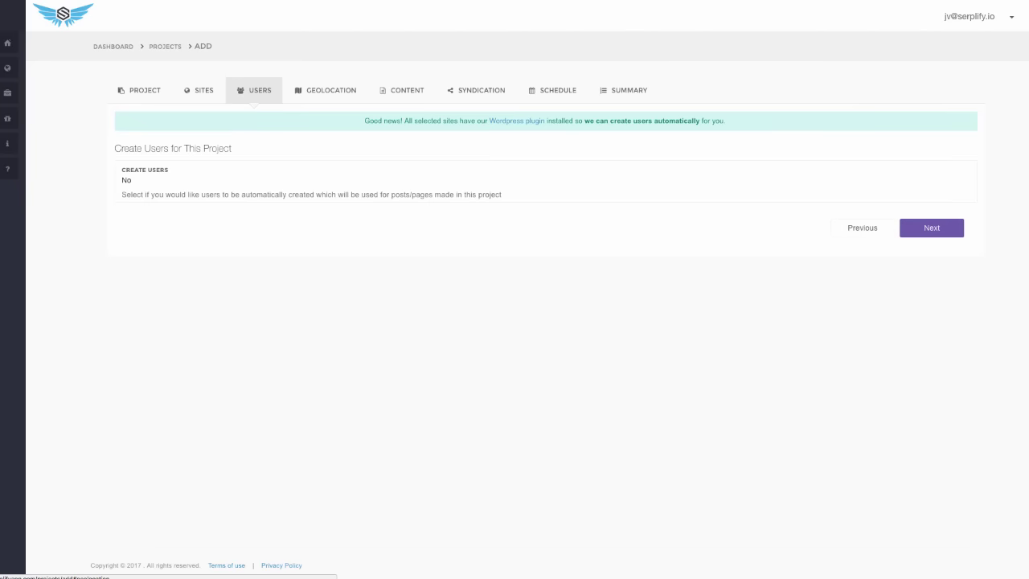
pyautogui.click(325, 90)
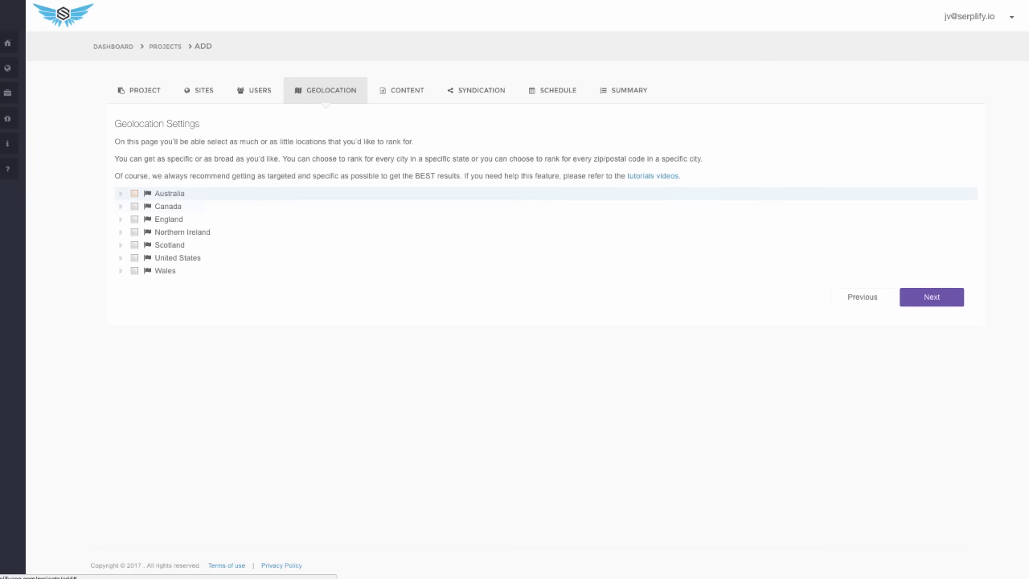
pyautogui.click(134, 194)
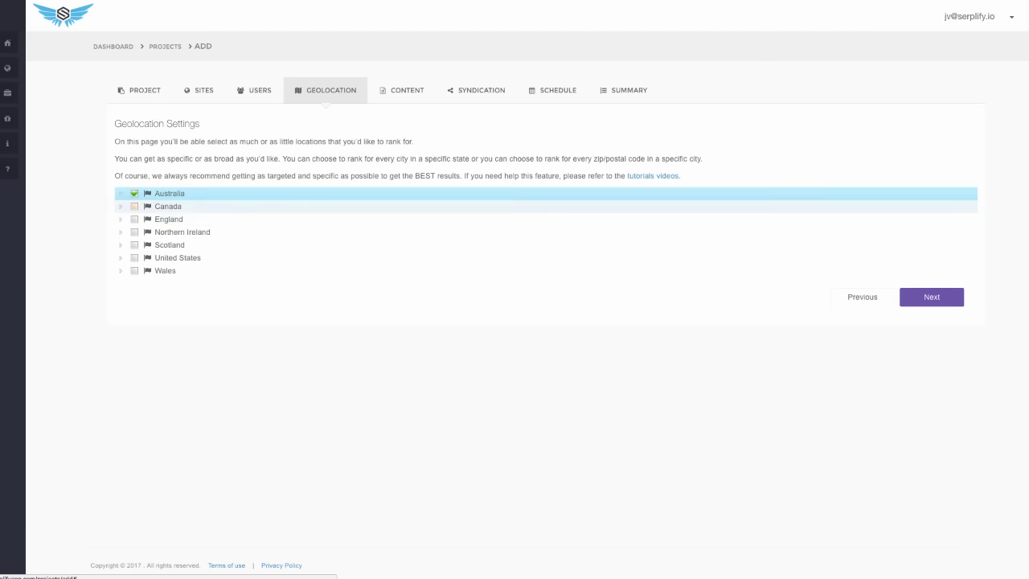
pyautogui.click(134, 207)
pyautogui.click(135, 219)
pyautogui.click(134, 232)
pyautogui.click(134, 245)
pyautogui.click(134, 258)
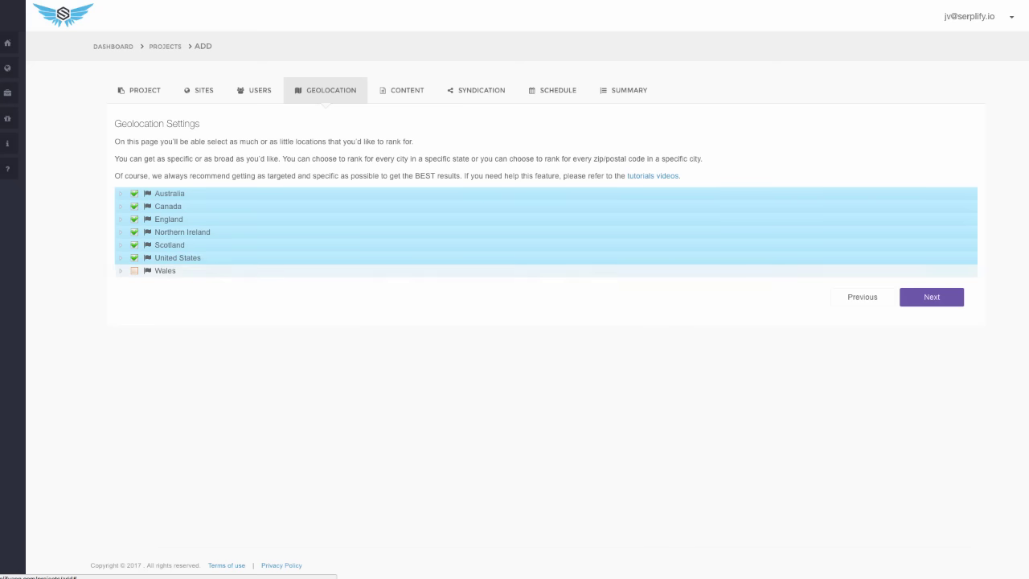
pyautogui.click(135, 271)
pyautogui.click(121, 271)
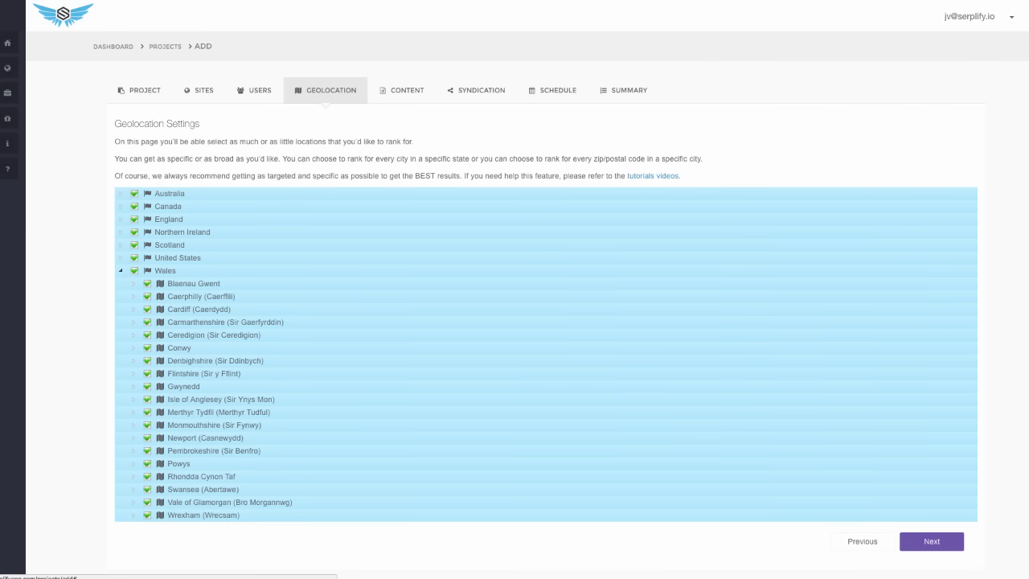
# - Examine the location shortcodes in the project's content settings and compare them with the selected geolocations
pyautogui.click(932, 541)
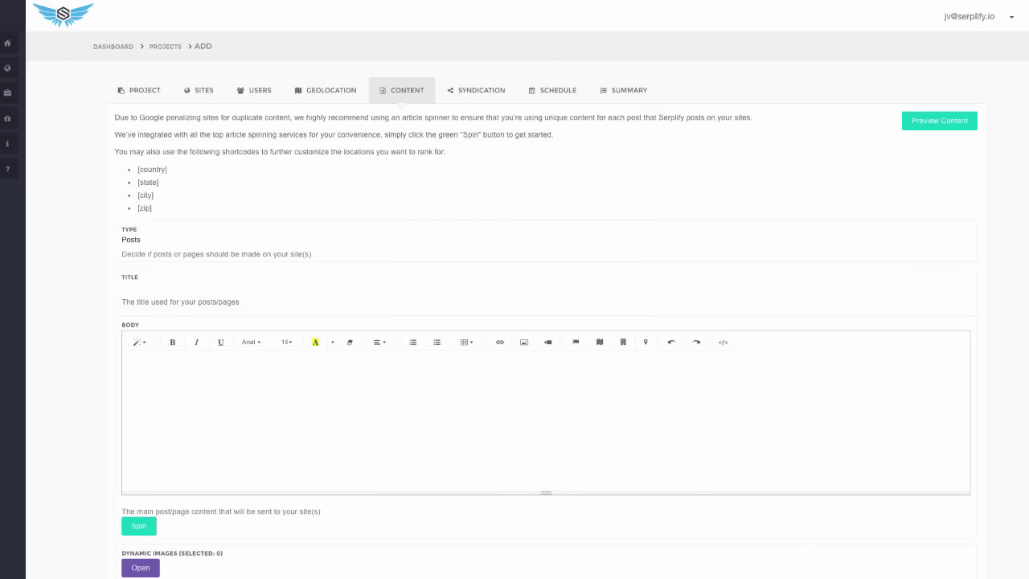
pyautogui.scroll(-1, 528, 320)
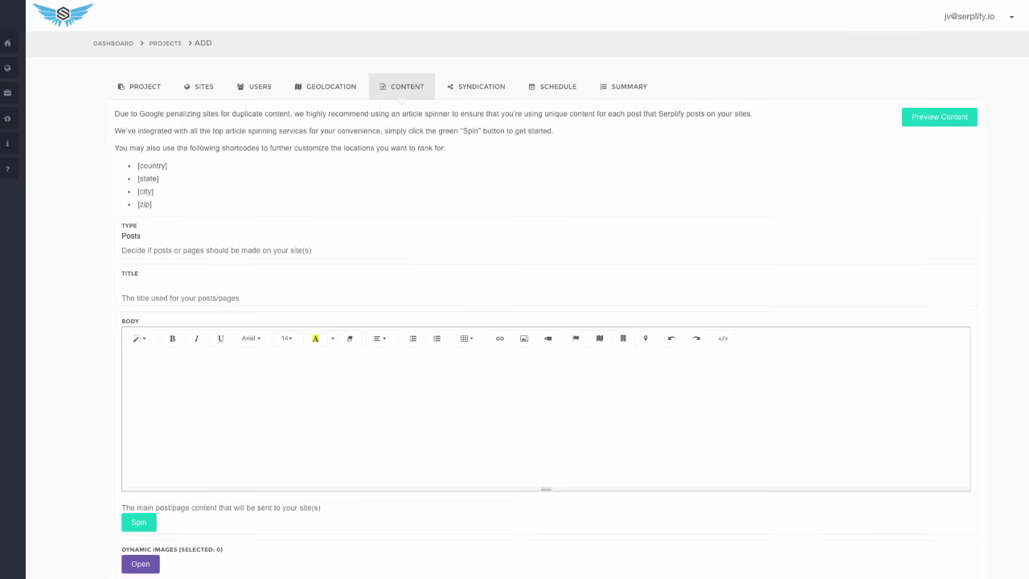
pyautogui.moveTo(138, 167); pyautogui.dragTo(154, 206)
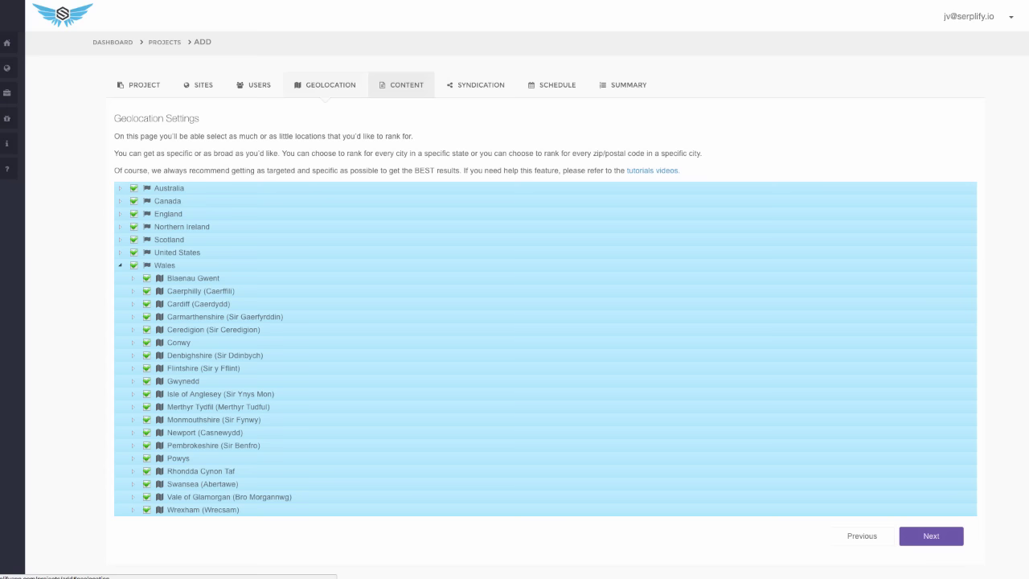
pyautogui.click(326, 84)
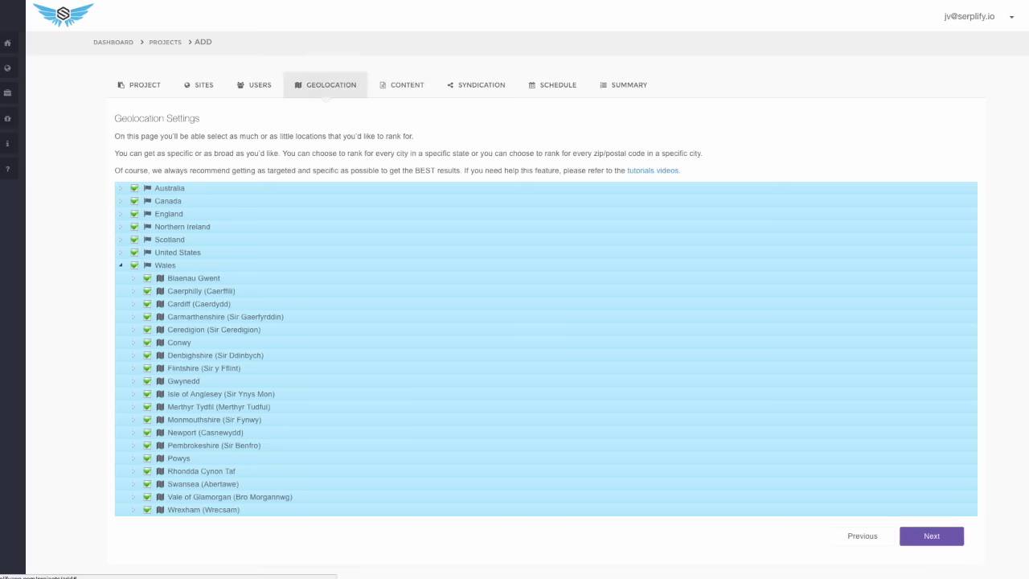
pyautogui.click(402, 85)
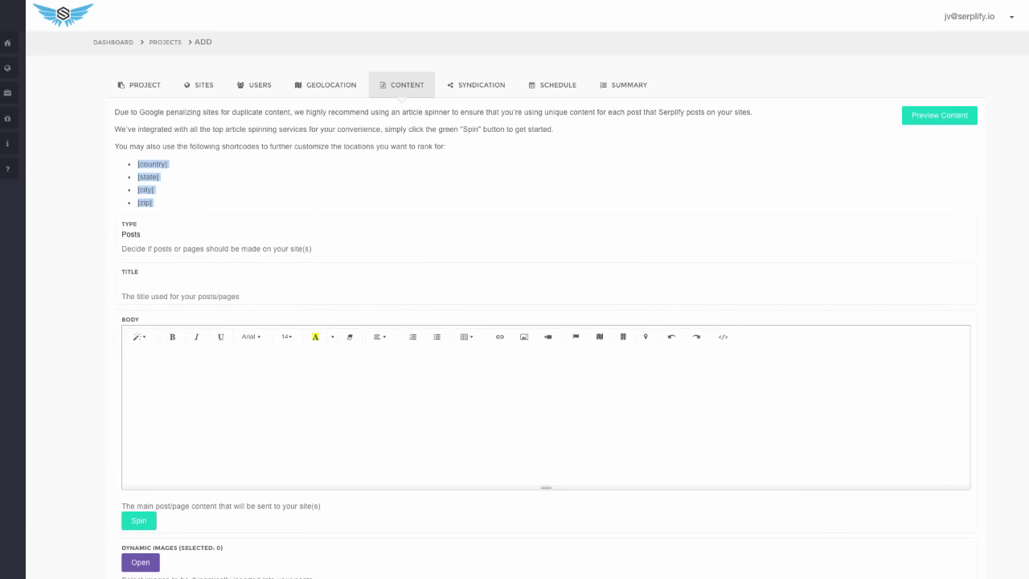
pyautogui.click(127, 363)
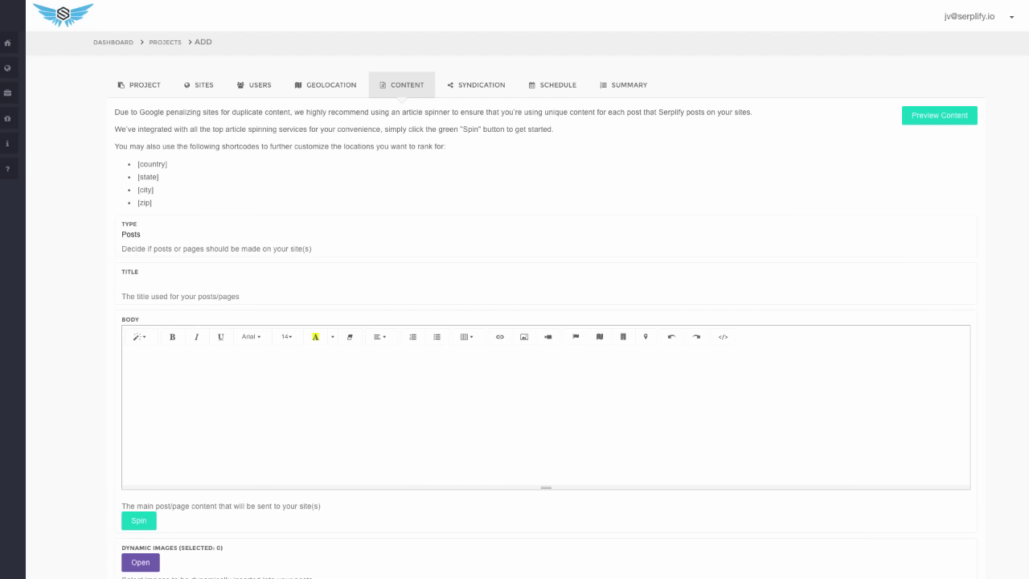
# - Deselect Canada, England, Northern Ireland, Scotland, United States and Wales in the geolocation settings
pyautogui.click(326, 86)
pyautogui.click(135, 201)
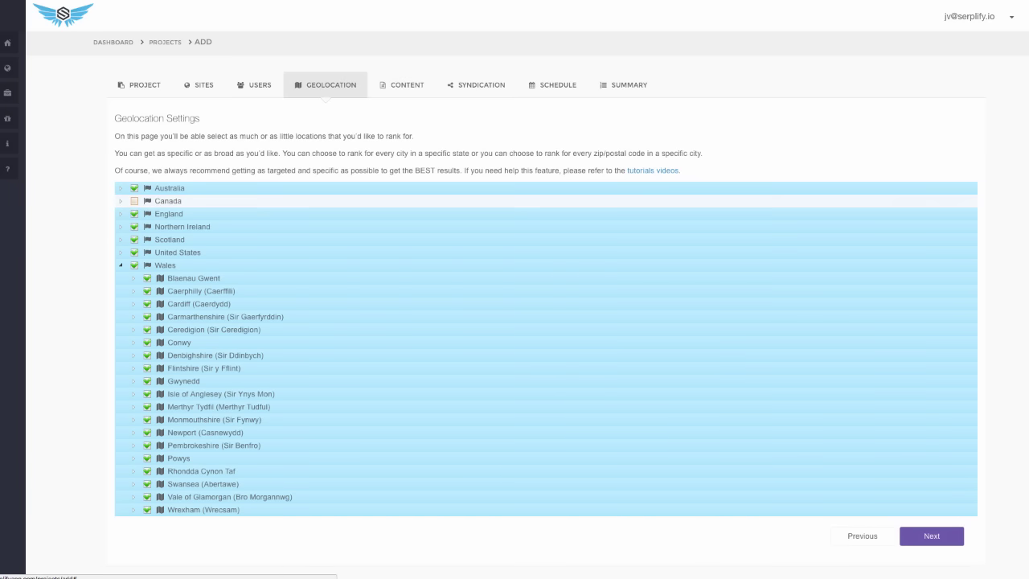
pyautogui.click(136, 214)
pyautogui.click(135, 227)
pyautogui.click(135, 240)
pyautogui.click(135, 252)
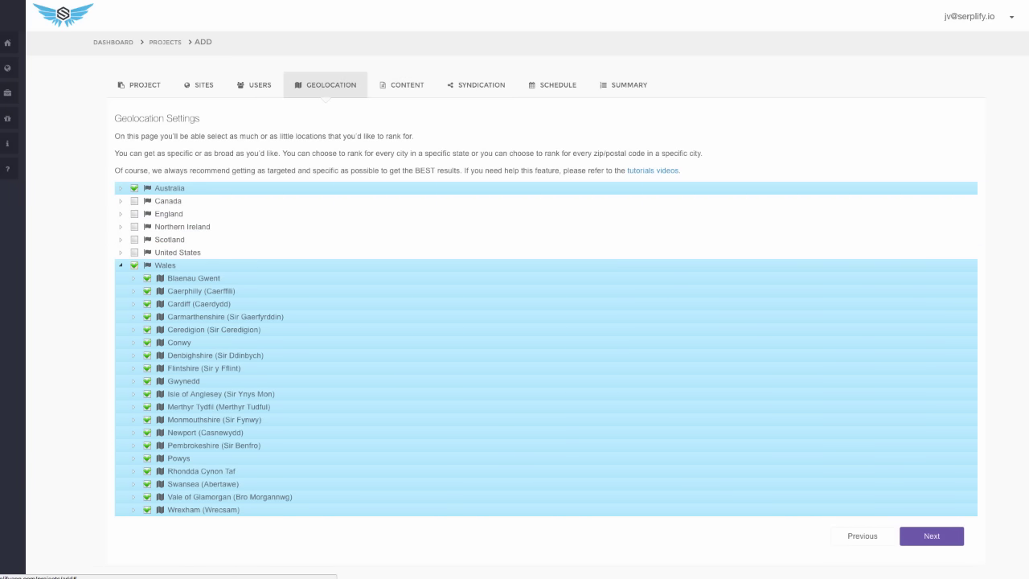
pyautogui.click(135, 265)
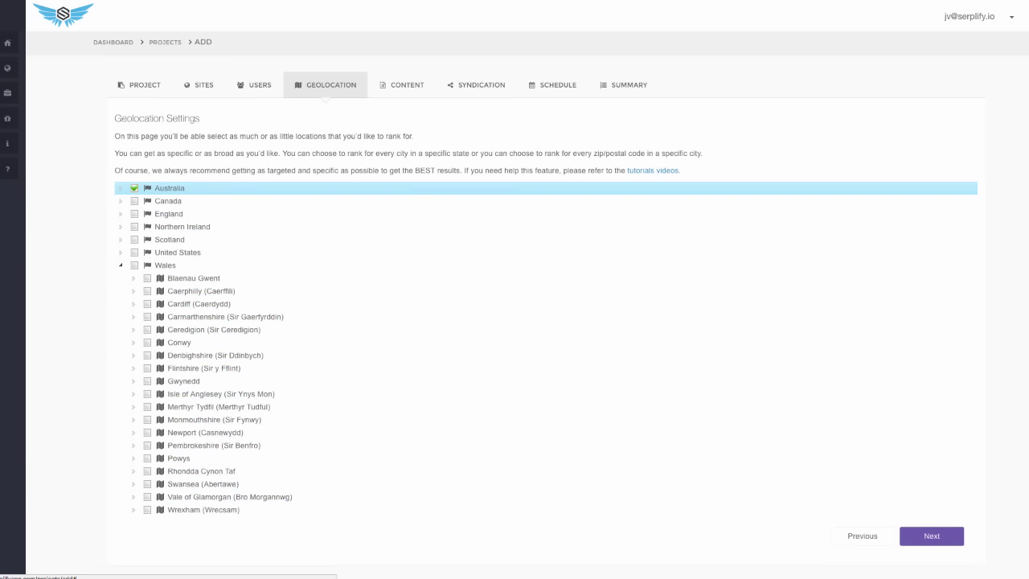
# - Within Australia, deselect Western Australia, Victoria, Tasmania, South Australia, Queensland and Northern Territory
pyautogui.click(120, 188)
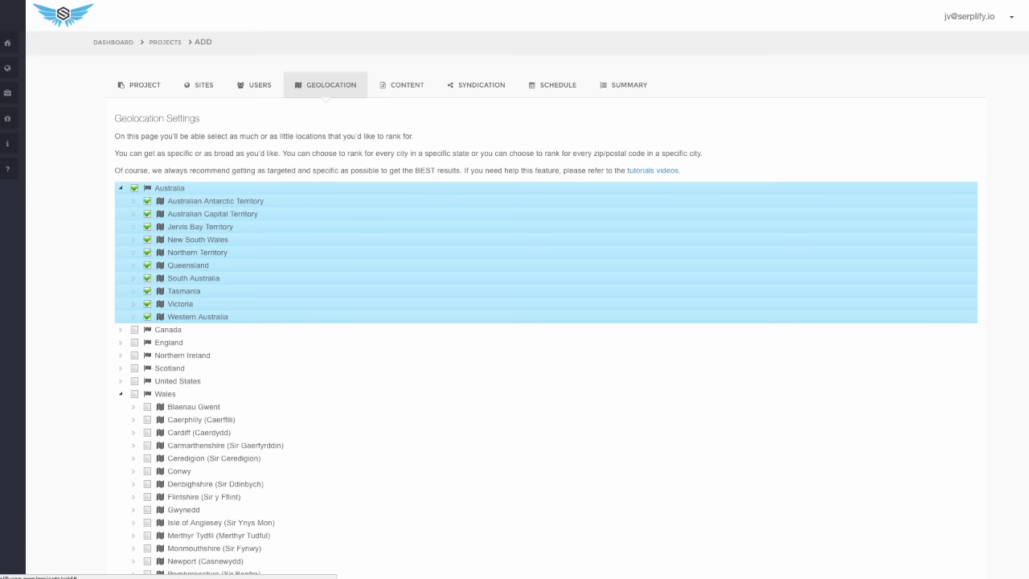
pyautogui.click(148, 317)
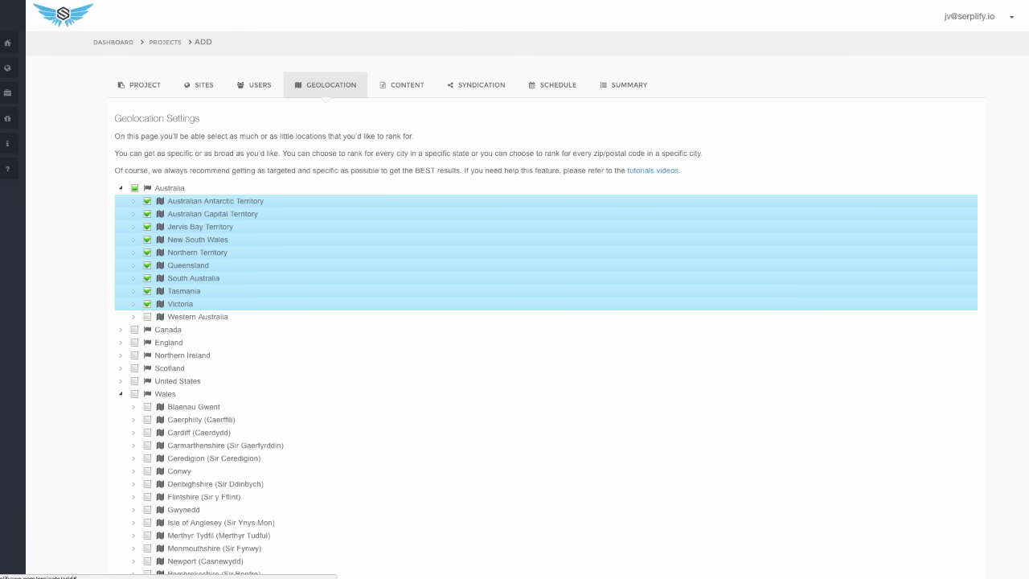
pyautogui.click(148, 304)
pyautogui.click(147, 291)
pyautogui.click(147, 278)
pyautogui.click(147, 265)
pyautogui.click(147, 252)
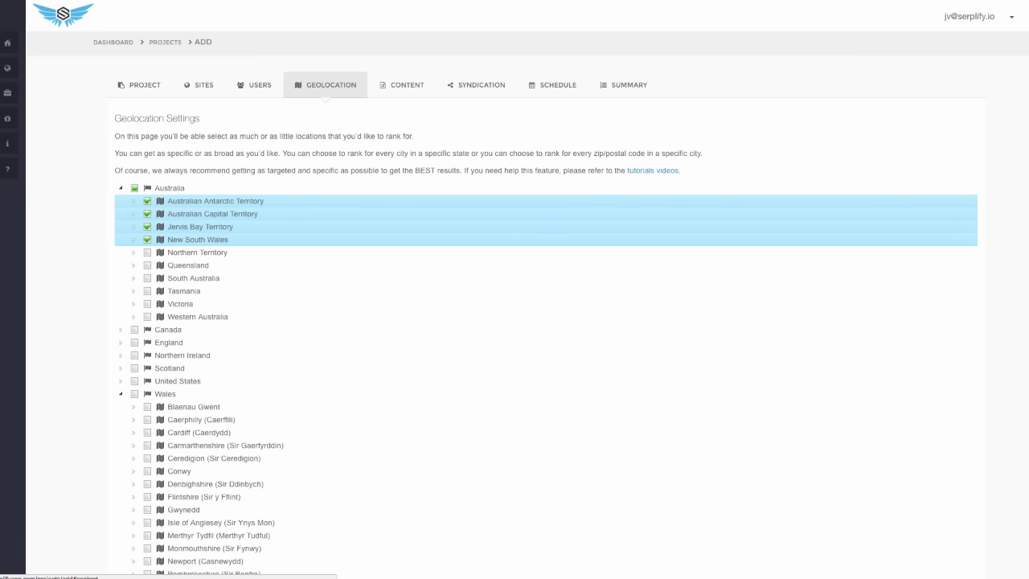
# - Examine the project's syndication settings and the account types offered when adding a syndication account
pyautogui.click(407, 84)
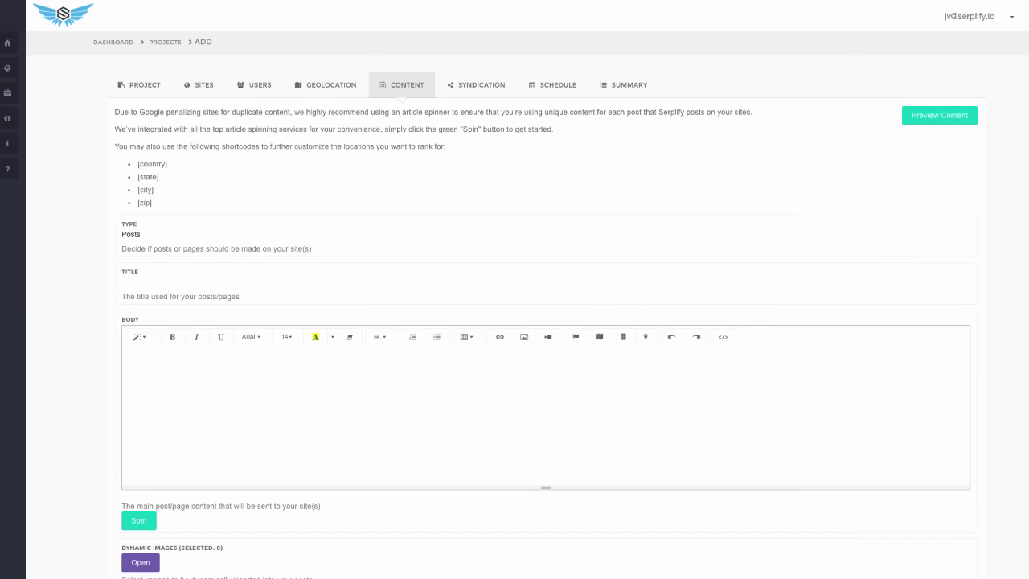
pyautogui.click(476, 85)
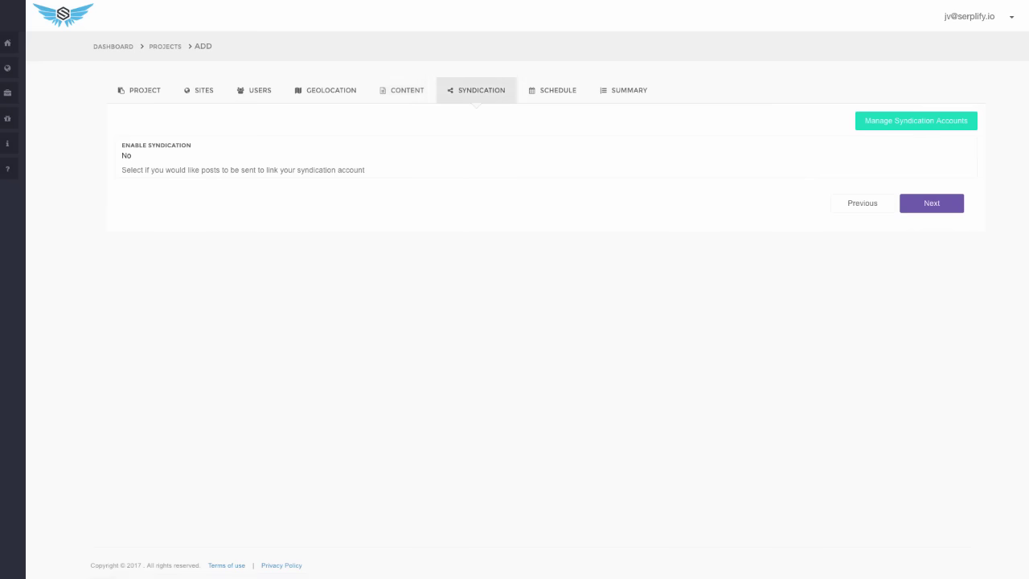
pyautogui.click(916, 121)
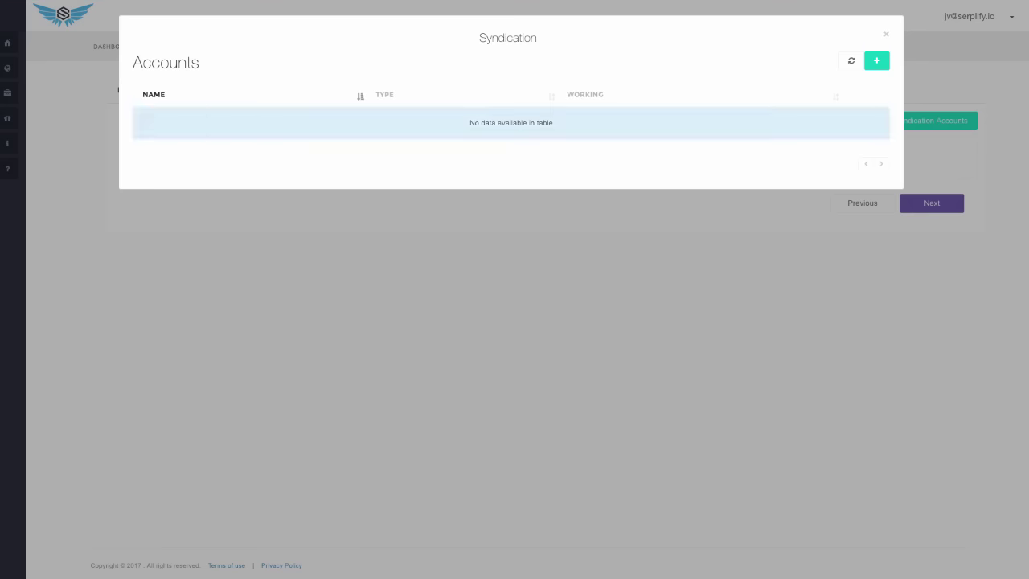
pyautogui.click(877, 60)
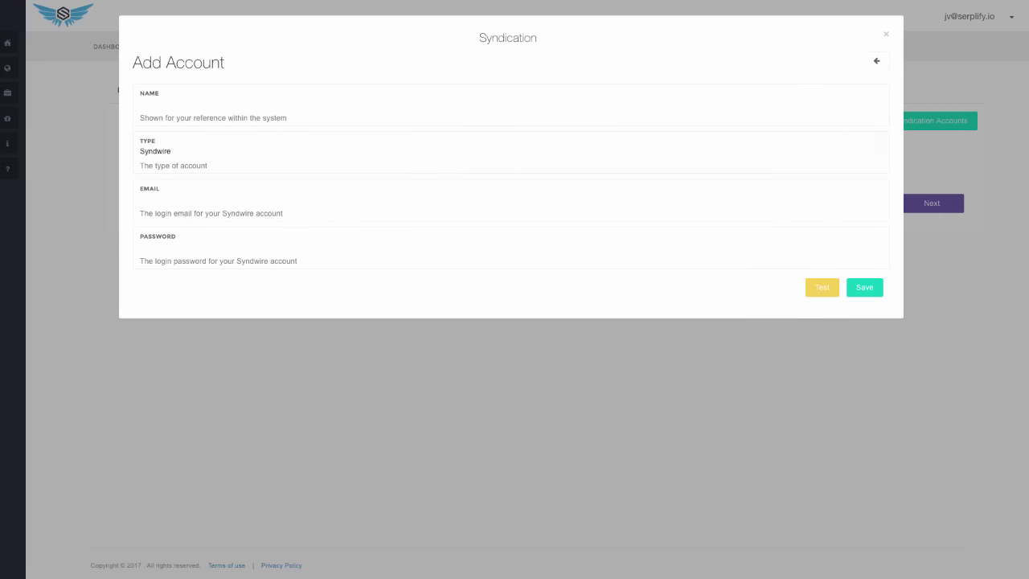
pyautogui.click(505, 151)
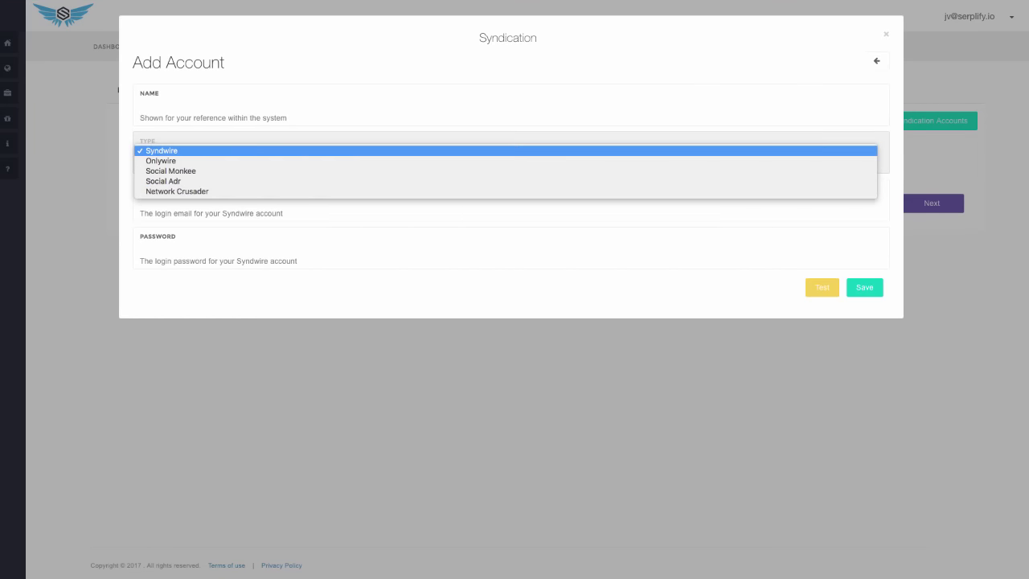
pyautogui.click(505, 378)
pyautogui.click(505, 378)
pyautogui.click(932, 203)
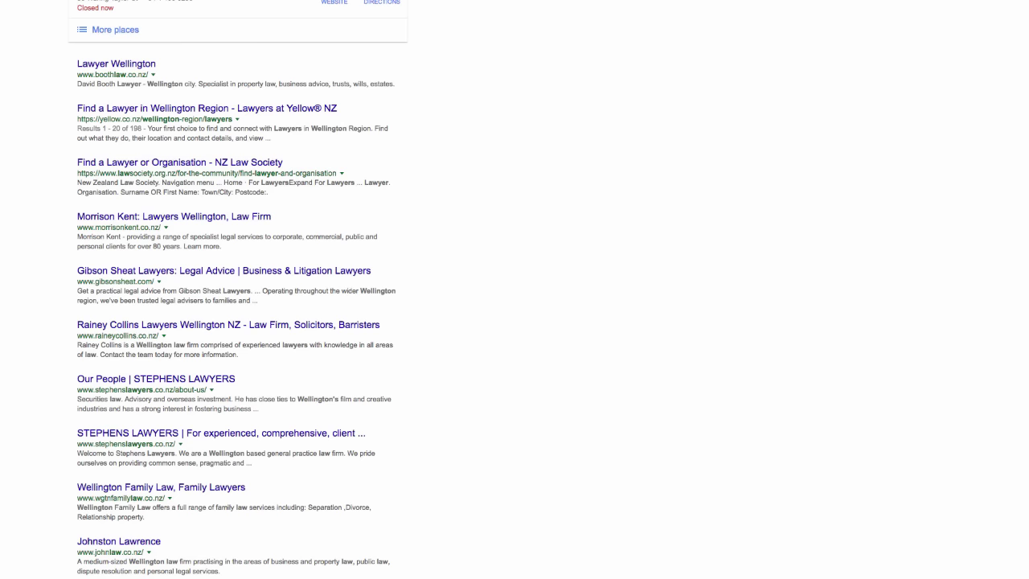
# - Switch to the Google results for "lawyer wellington" and examine the ads, map listings and organic results
pyautogui.scroll(10, 514, 297)
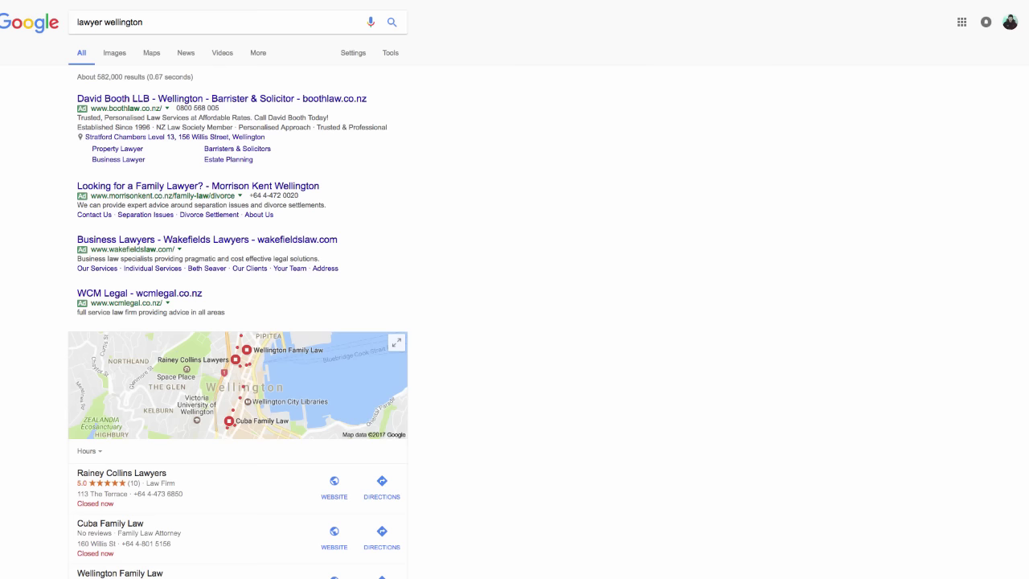
pyautogui.scroll(-3, 515, 290)
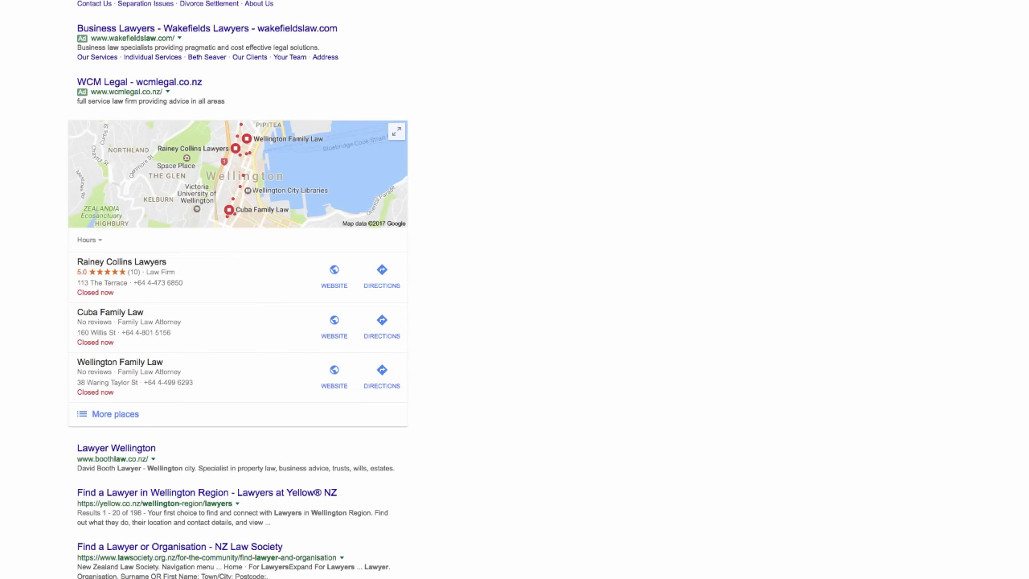
pyautogui.scroll(-1, 238, 289)
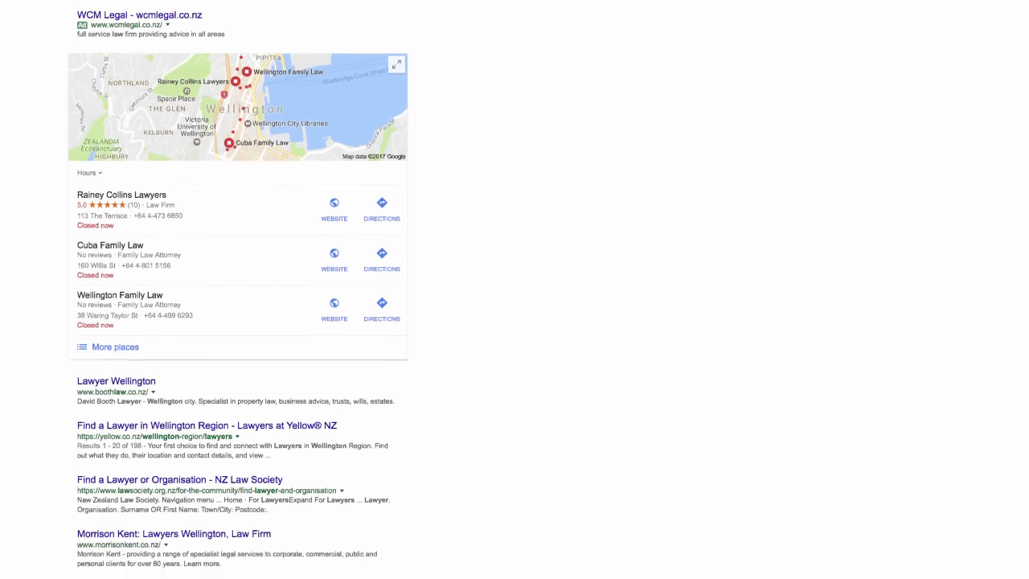
pyautogui.scroll(-3, 238, 289)
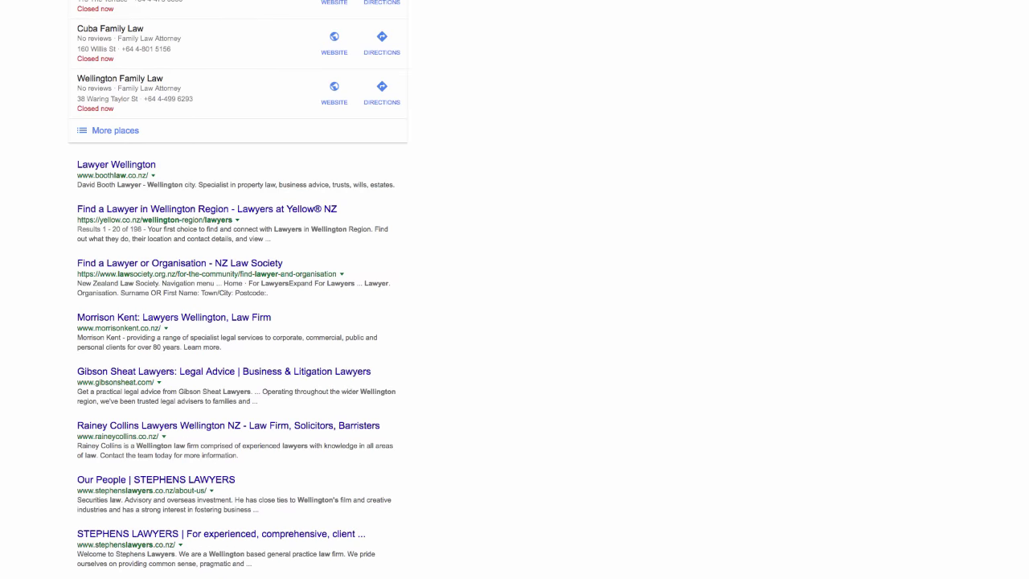
pyautogui.scroll(7, 238, 289)
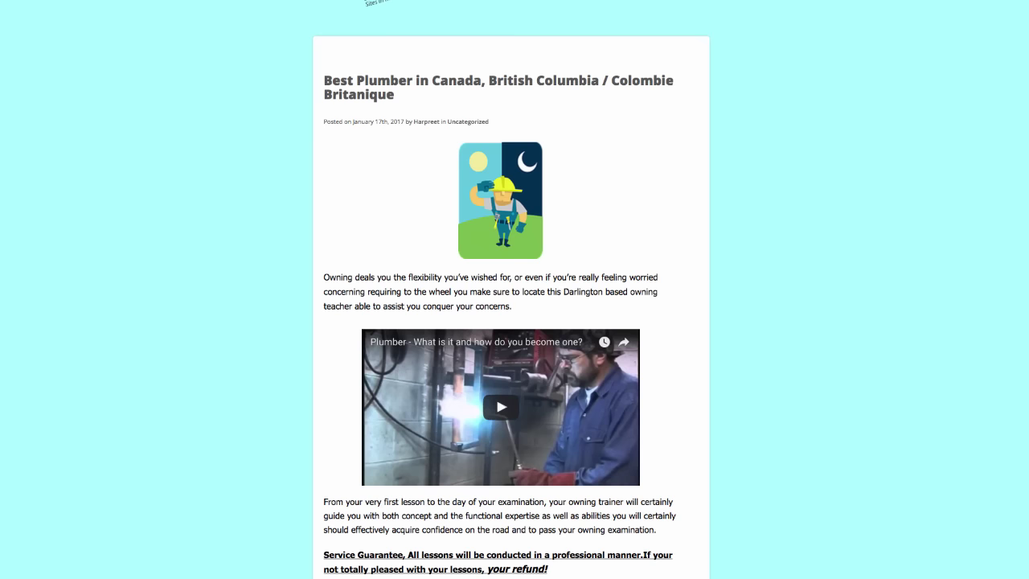
# - Review the example location posts about the best plumber in British Columbia and the Serplify app in Comstock, Michigan
pyautogui.scroll(-3, 511, 305)
pyautogui.scroll(3, 512, 305)
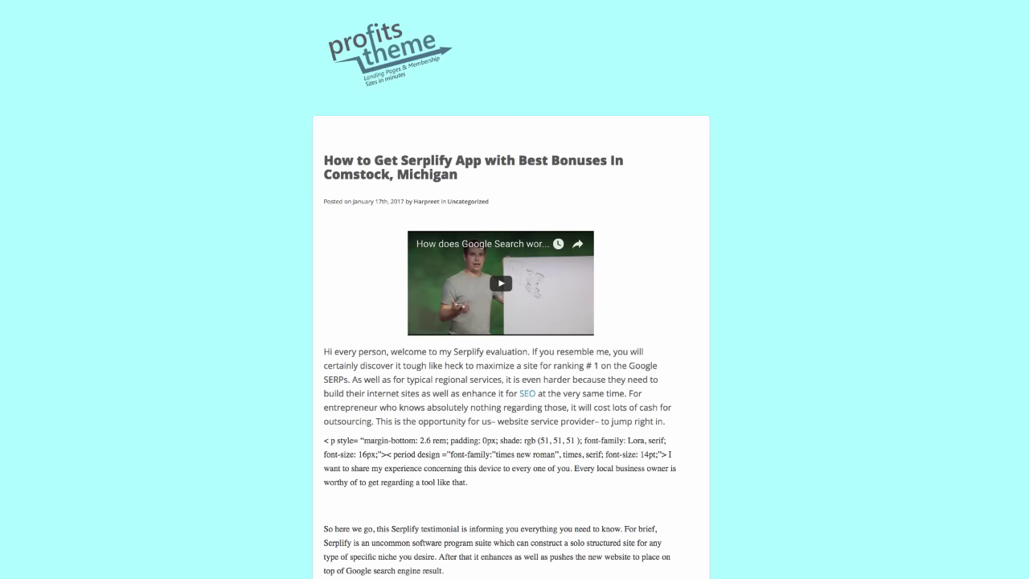
pyautogui.scroll(-3, 512, 321)
pyautogui.scroll(3, 511, 322)
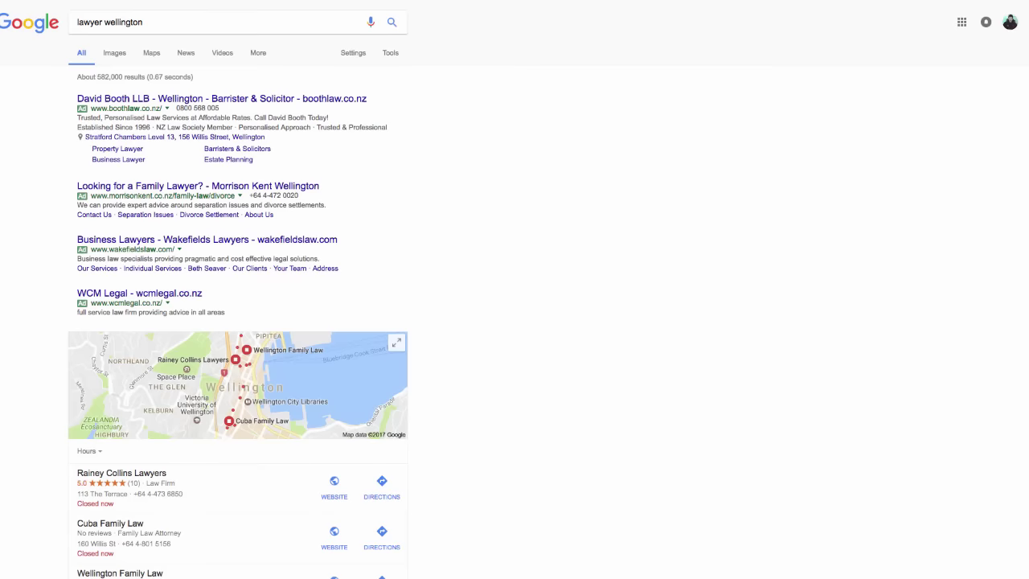
# - Look through the "lawyer wellington" results, open the Stephens Lawyers site and read its home page down to the footer
pyautogui.scroll(-10, 239, 289)
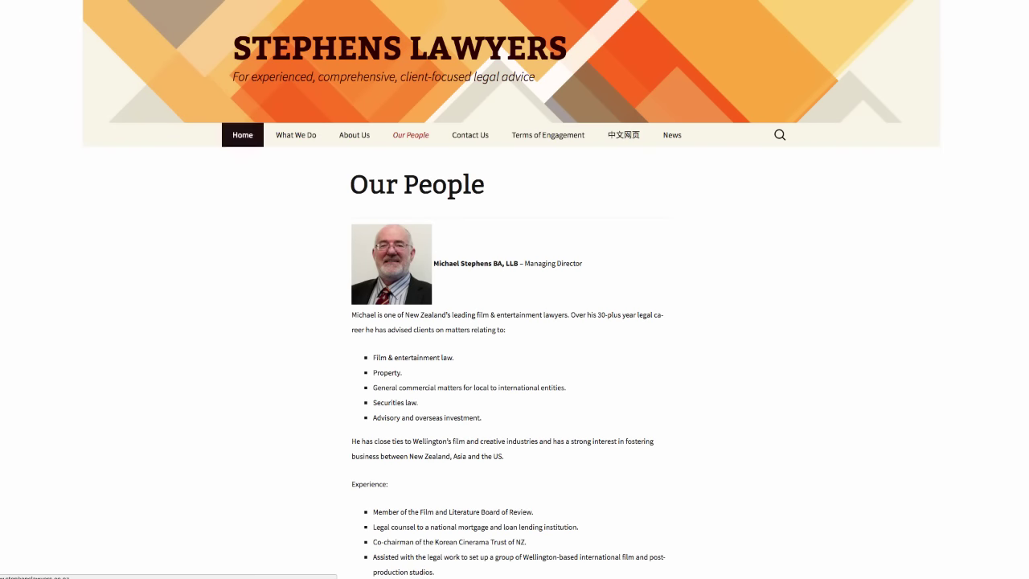
pyautogui.click(243, 135)
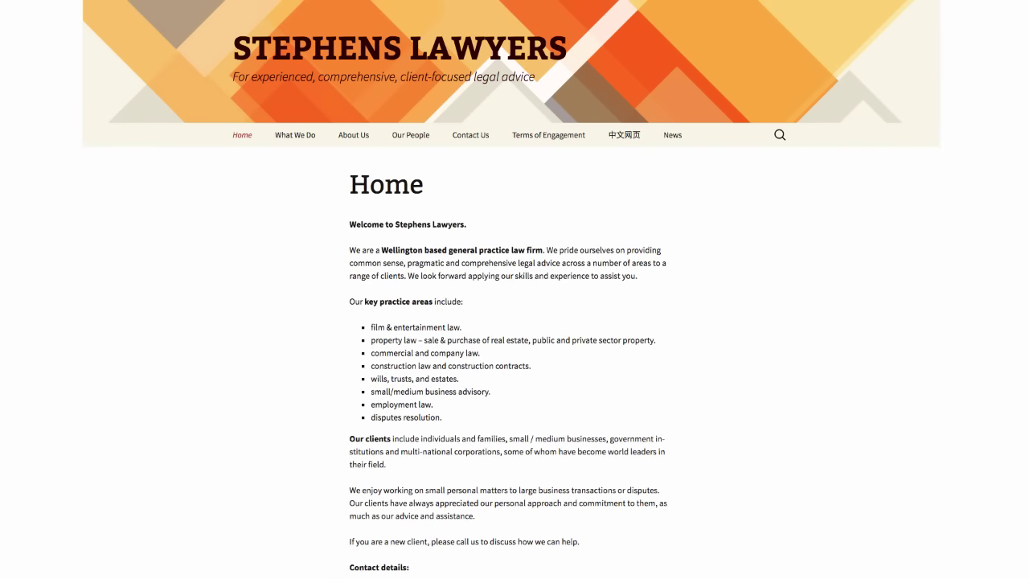
pyautogui.scroll(-4, 514, 290)
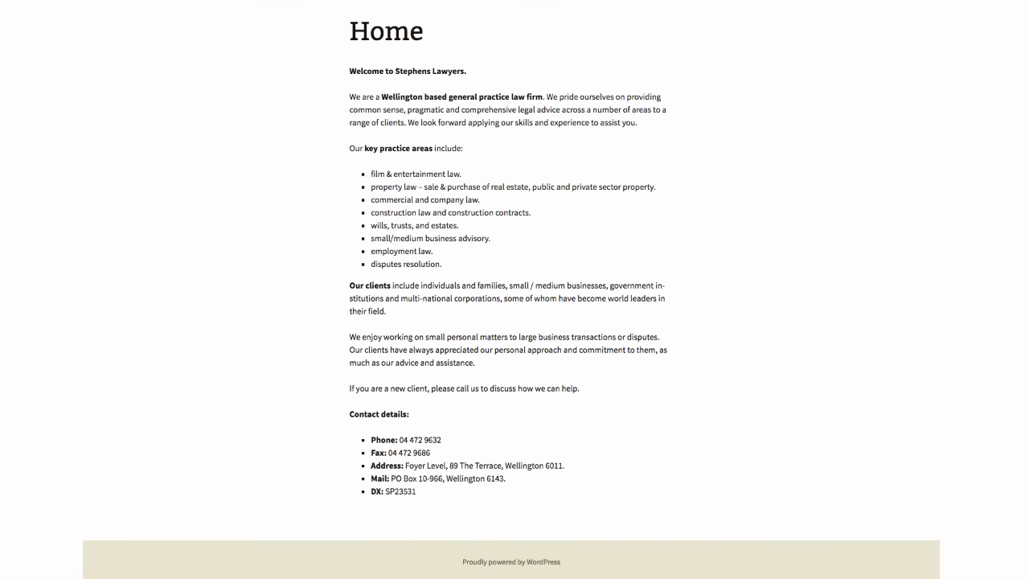
# - Reread the Stephens Lawyers home page, return to the "lawyer wellington" results and look through the organic listings and ads
pyautogui.scroll(4, 514, 289)
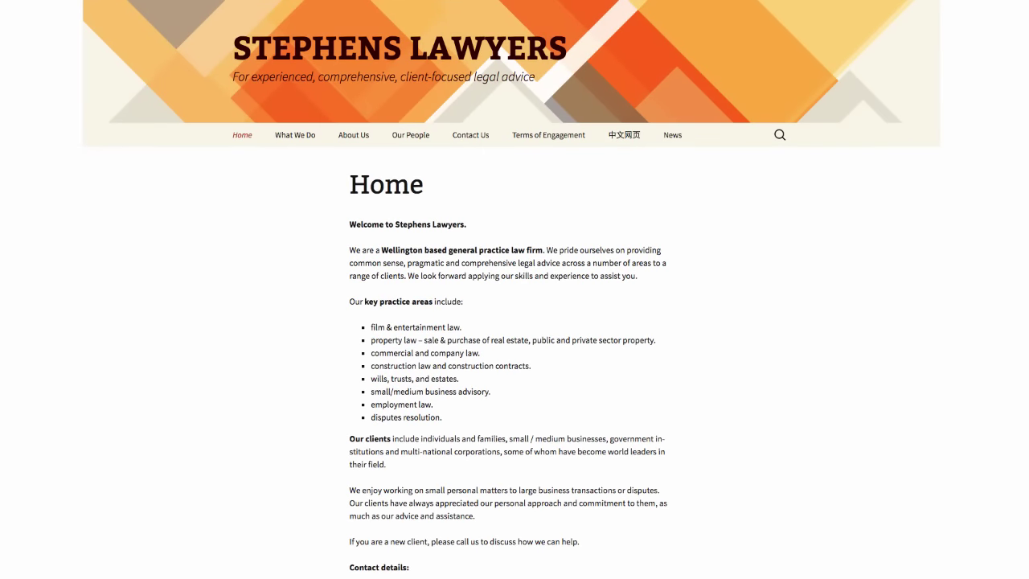
pyautogui.scroll(-4, 514, 290)
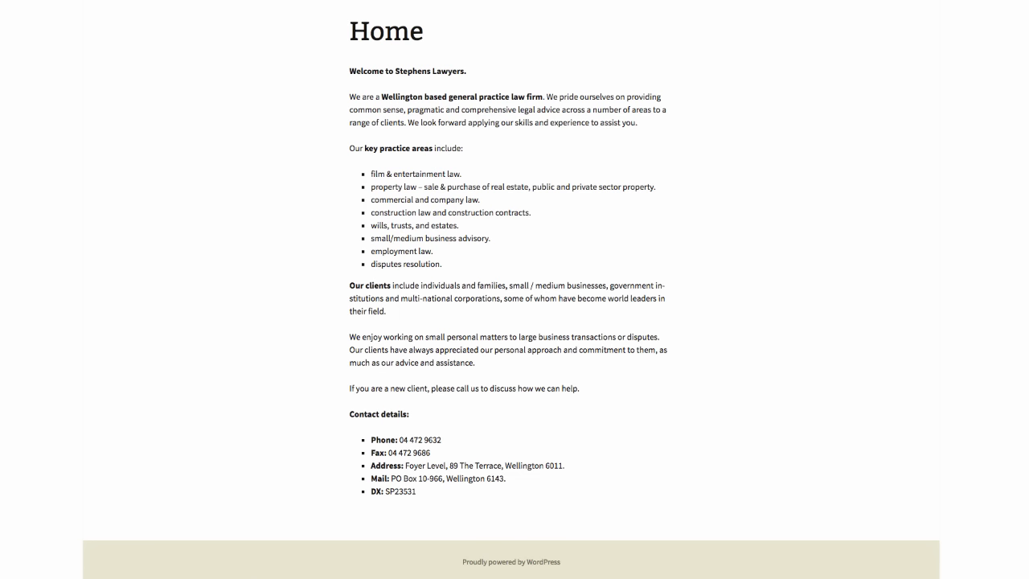
pyautogui.hotkey('alt', 'Left')
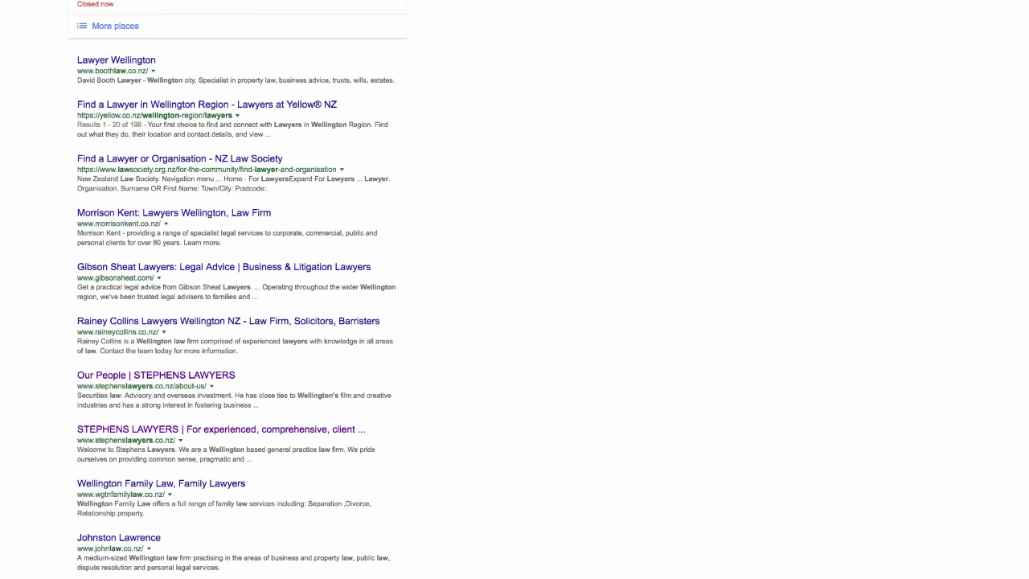
pyautogui.scroll(-2, 238, 289)
pyautogui.scroll(9, 238, 289)
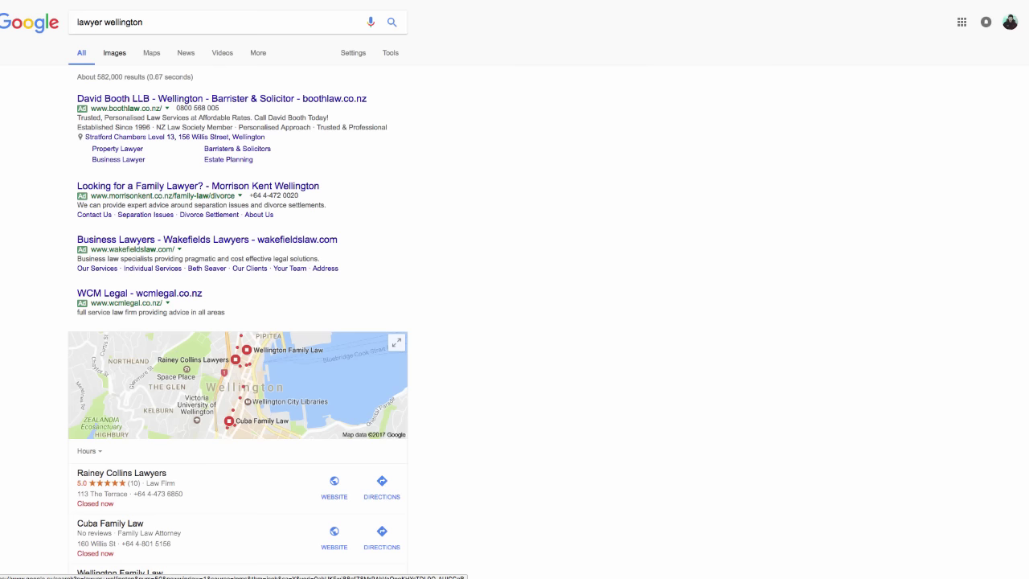
# - Search Google for "acai berry"
pyautogui.tripleClick(114, 22)
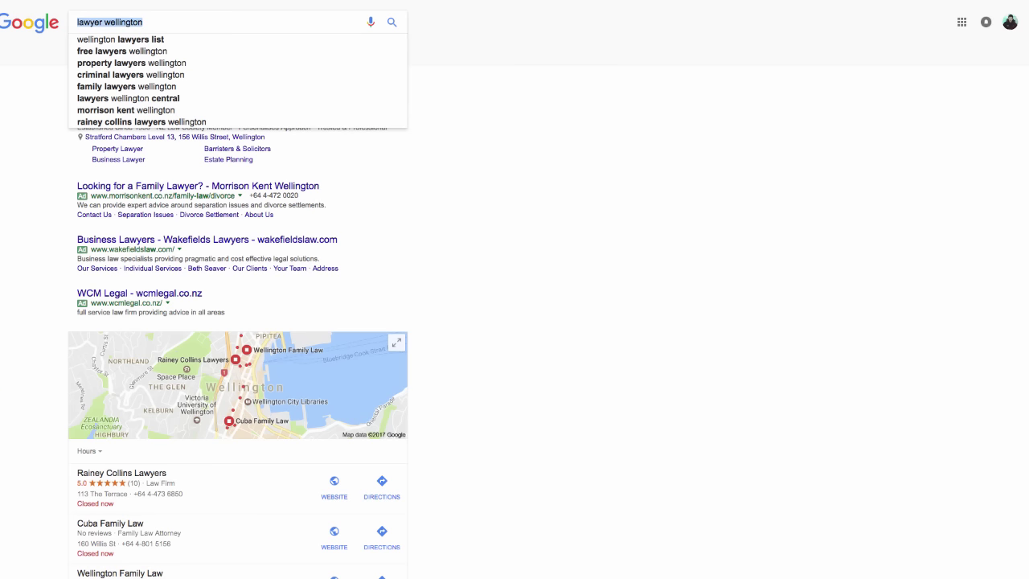
pyautogui.write('acai berr')
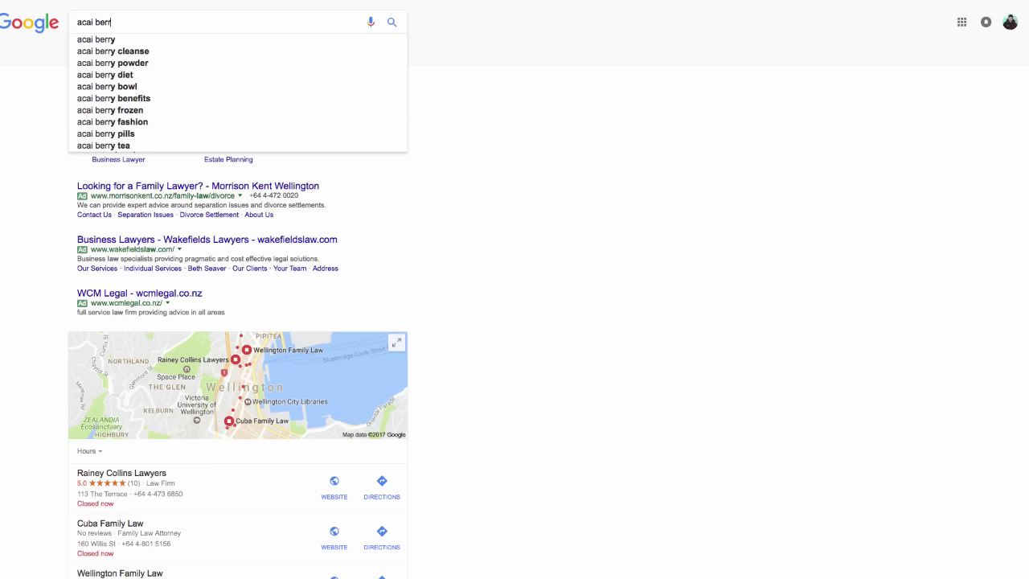
pyautogui.write('y')
pyautogui.press('Return')
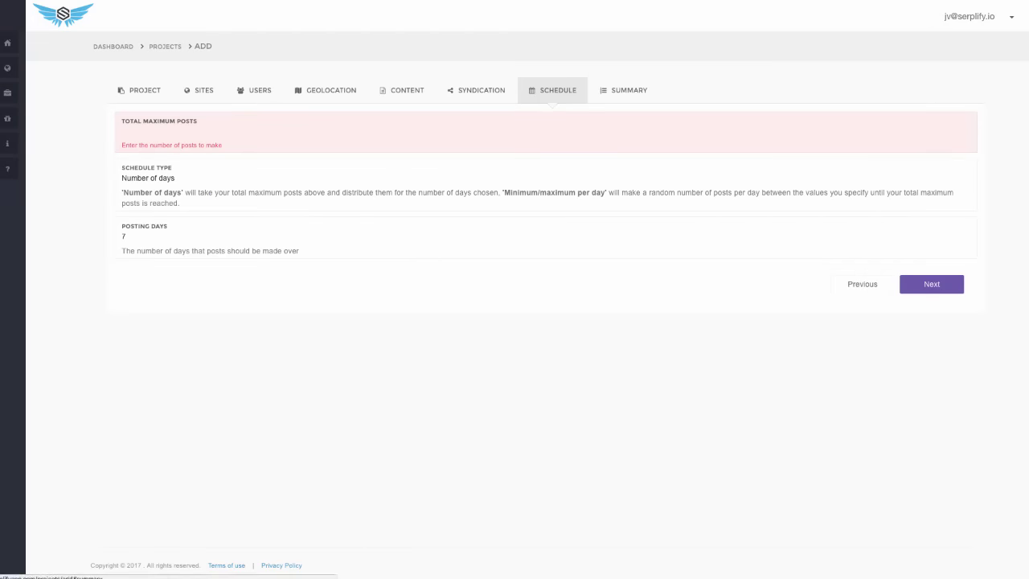
# - Switch to Serplify, open the new project's summary and highlight the countries entry among the geolocation targets
pyautogui.click(624, 90)
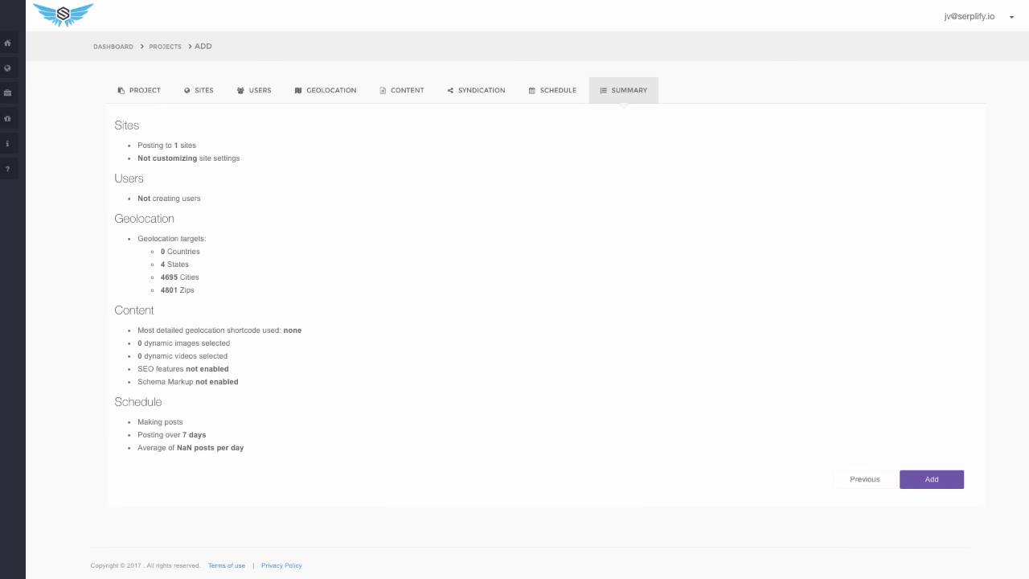
pyautogui.moveTo(160, 250); pyautogui.dragTo(200, 251)
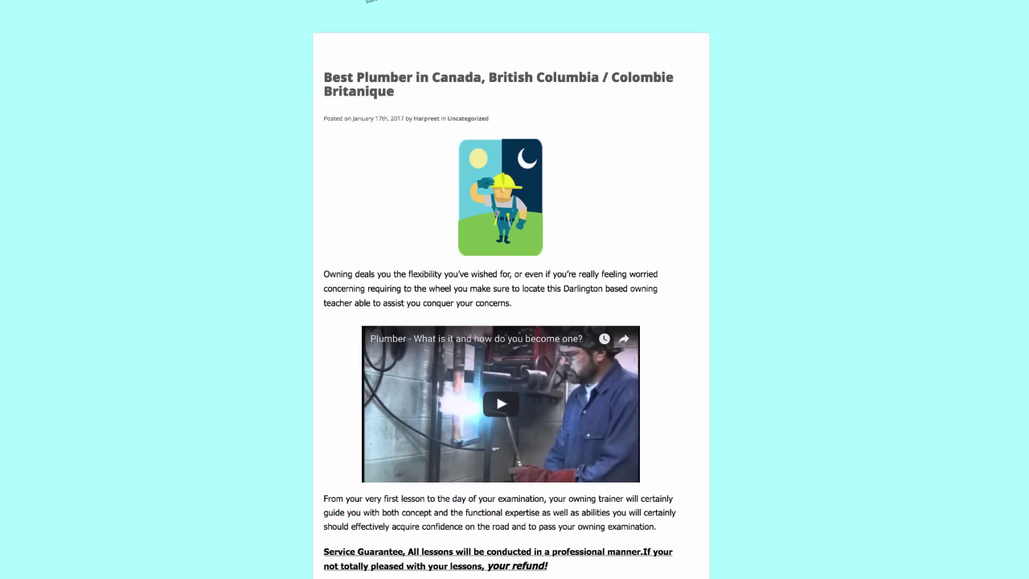
# - Review the example post about the best plumber in British Columbia, highlighting the location in its title and reading through its content
pyautogui.scroll(-3, 511, 258)
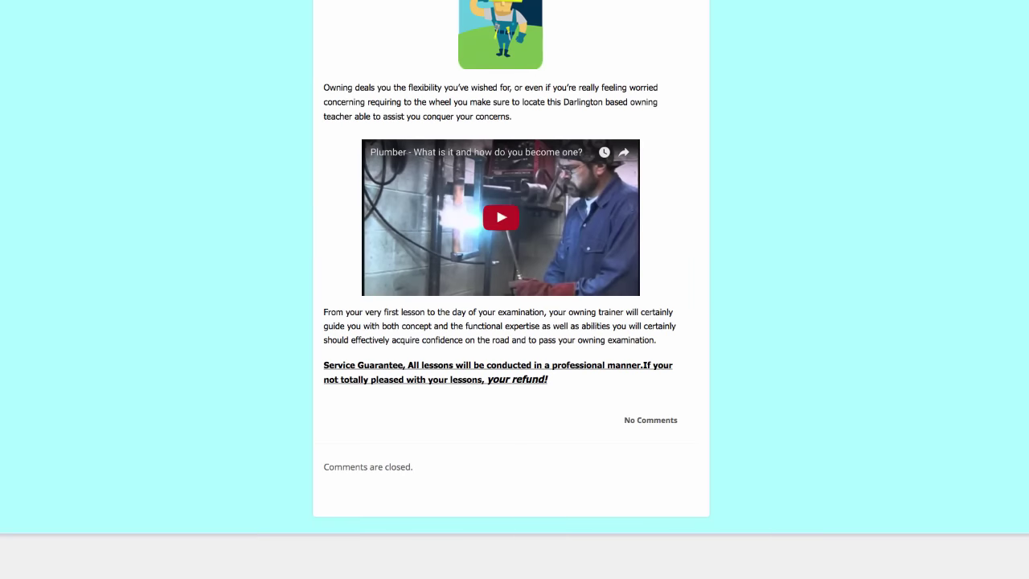
pyautogui.scroll(5, 511, 257)
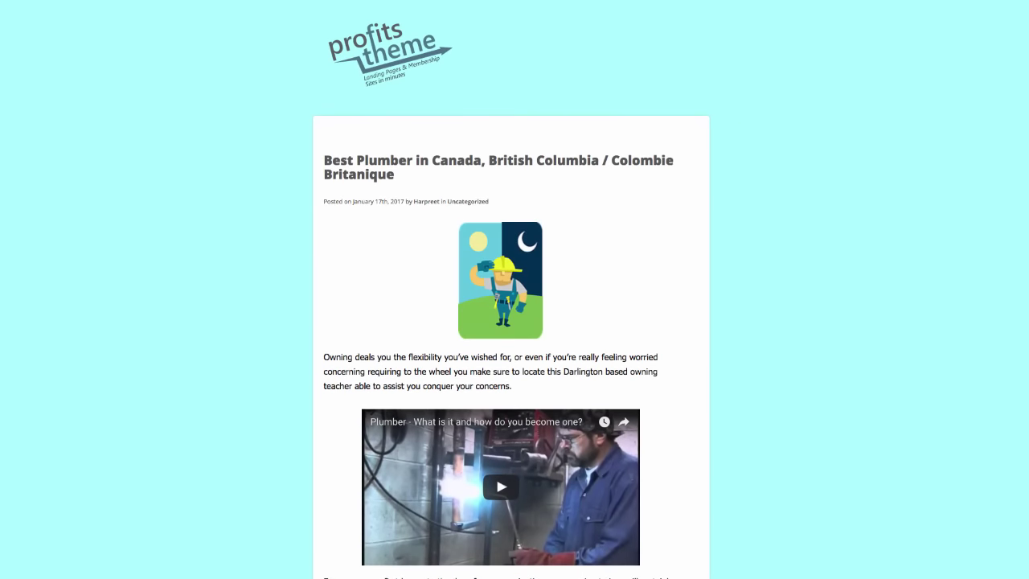
pyautogui.moveTo(324, 160); pyautogui.dragTo(394, 174)
pyautogui.click(396, 175)
pyautogui.click(394, 175)
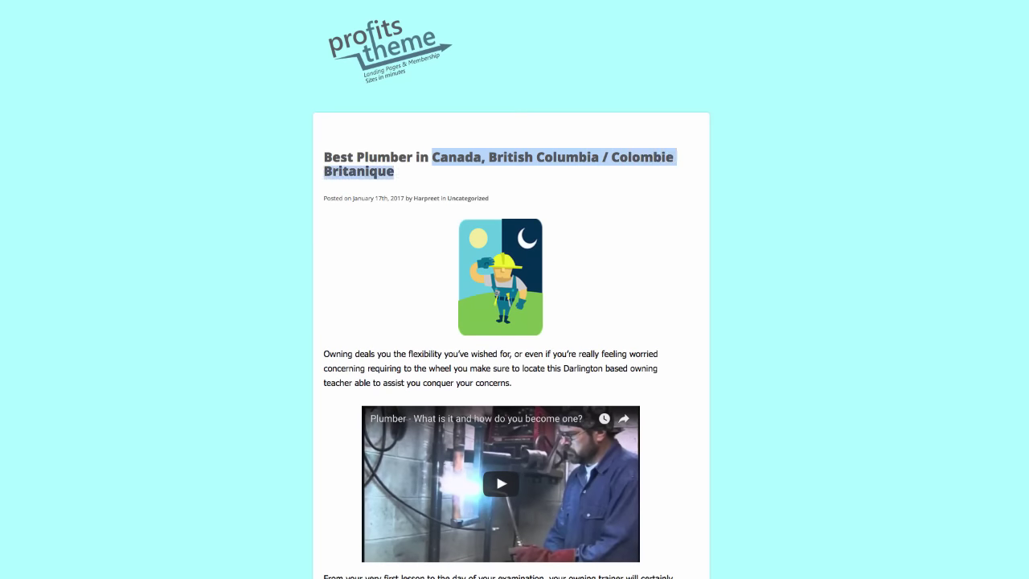
pyautogui.click(395, 174)
pyautogui.moveTo(441, 159); pyautogui.dragTo(394, 174)
pyautogui.click(394, 174)
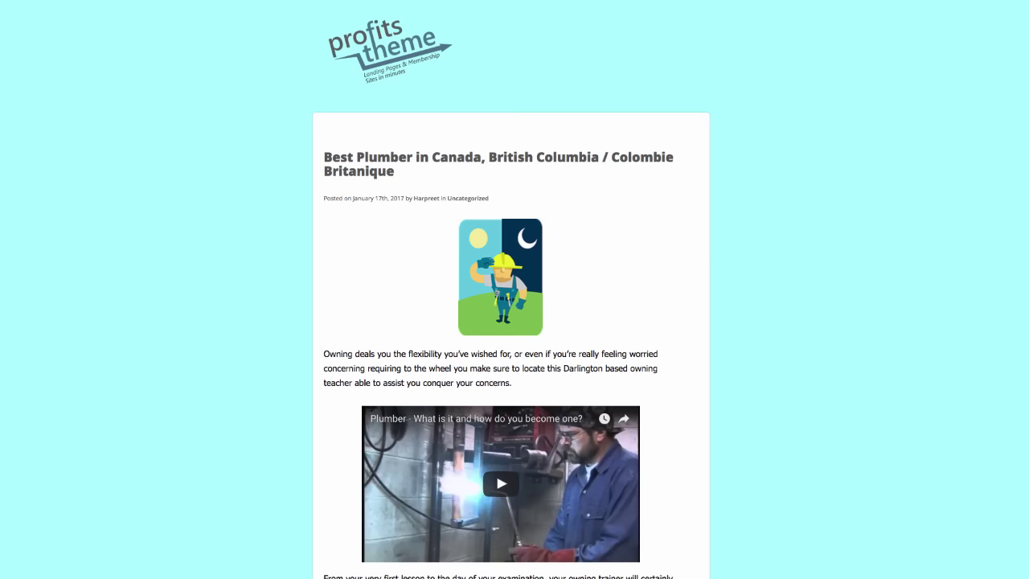
pyautogui.moveTo(447, 159); pyautogui.dragTo(397, 174)
pyautogui.click(397, 174)
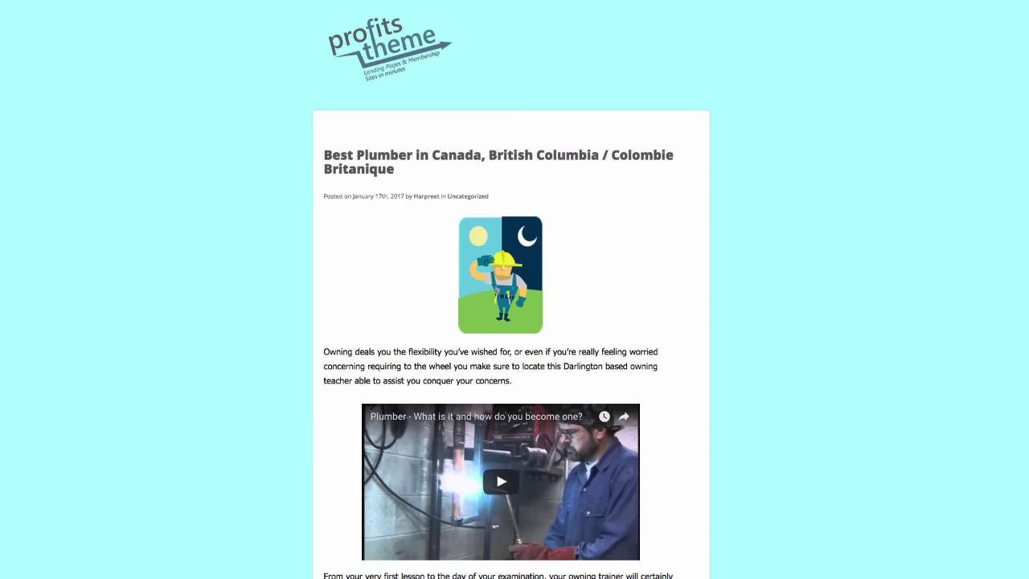
pyautogui.scroll(-5, 512, 321)
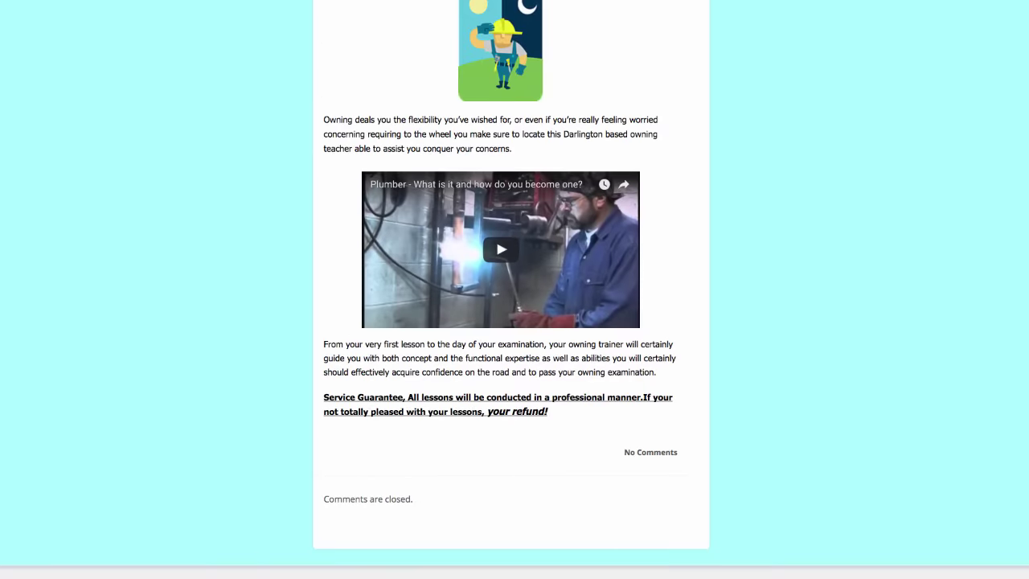
pyautogui.scroll(5, 512, 322)
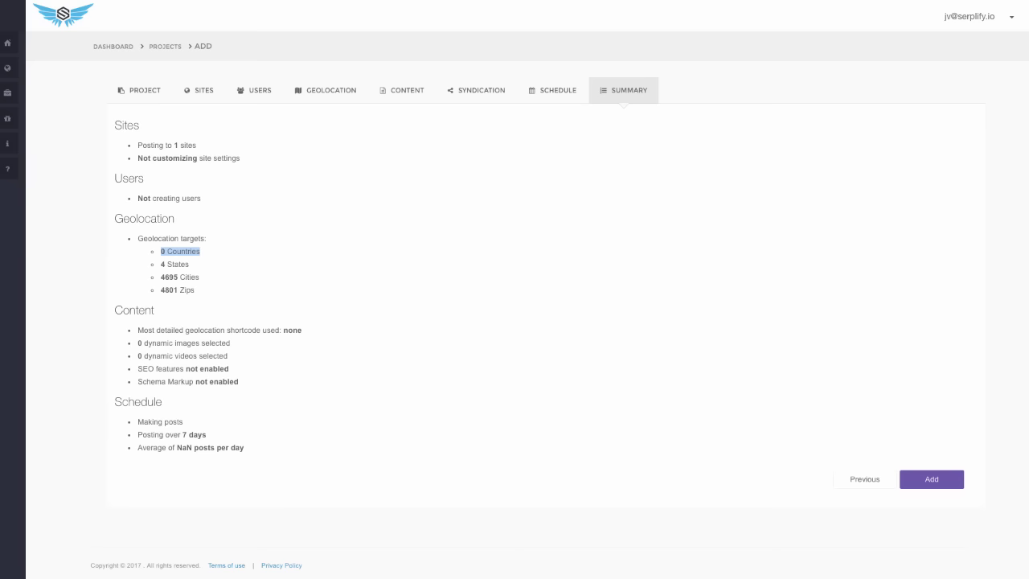
# - Open Serplify's tutorials page and look through the videos on plugin installation, adding sites, spinning services, syndication integrations and SpinTax
pyautogui.moveTo(11, 92)
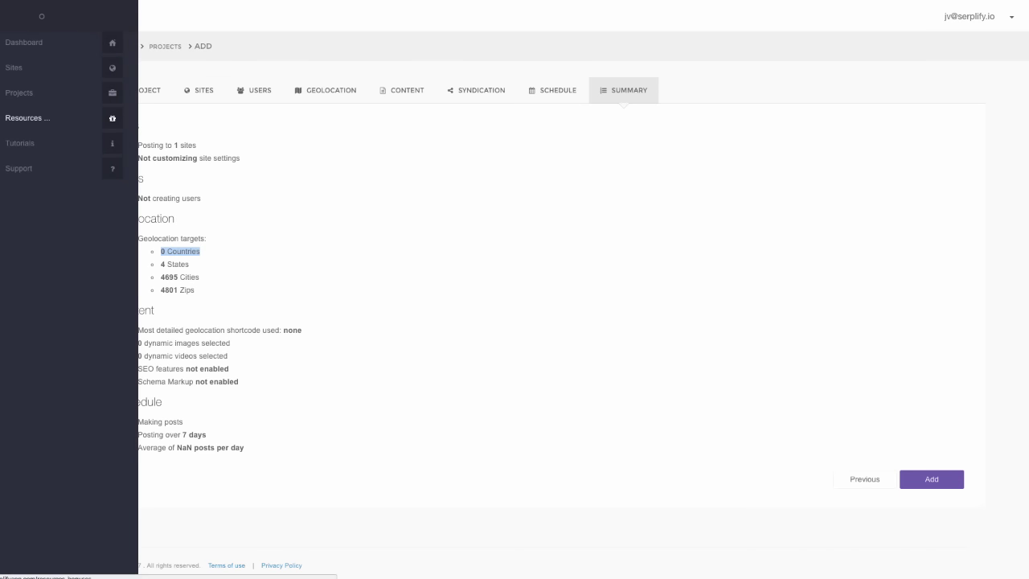
pyautogui.click(20, 143)
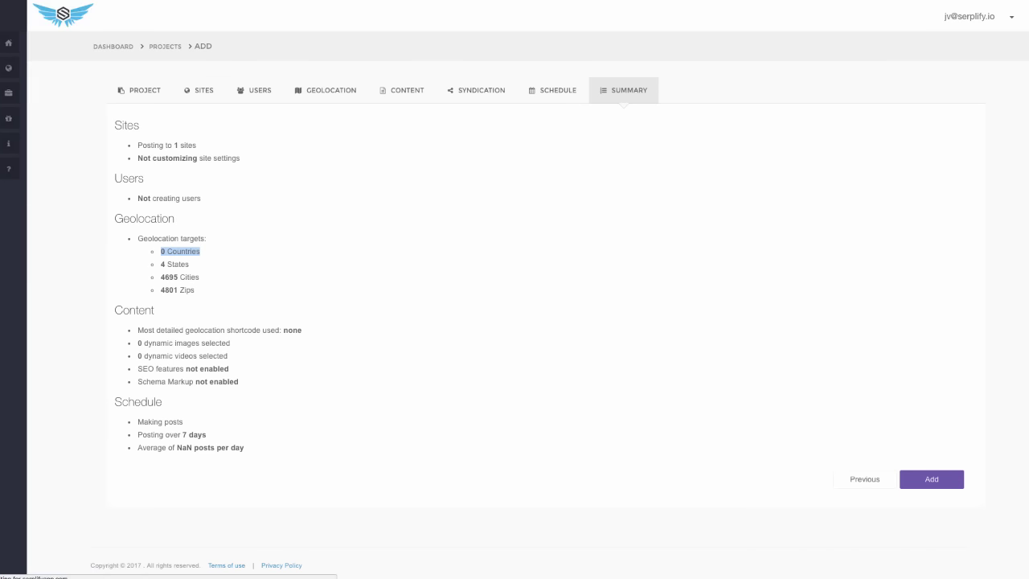
pyautogui.scroll(-6, 531, 321)
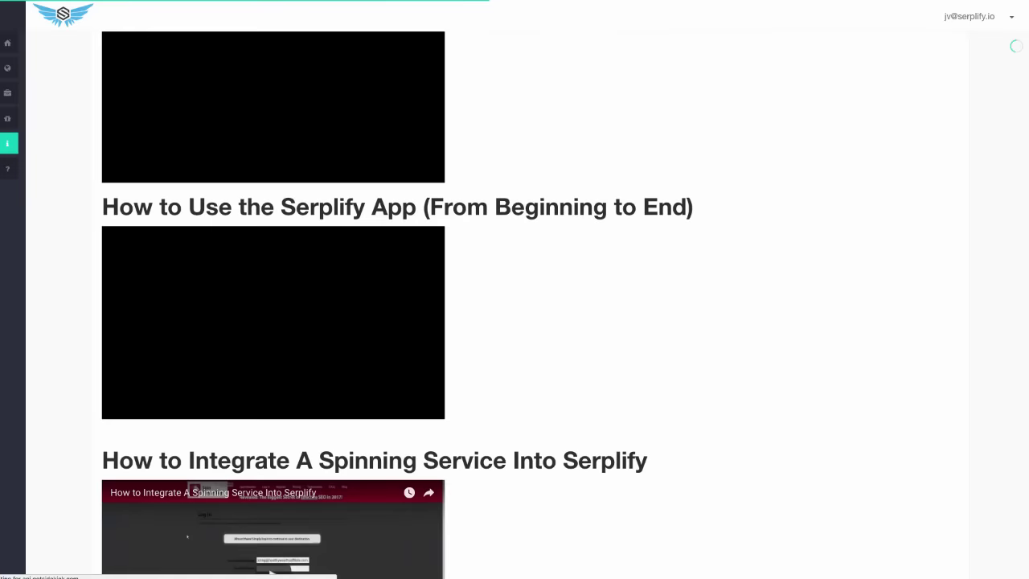
pyautogui.scroll(-1, 375, 244)
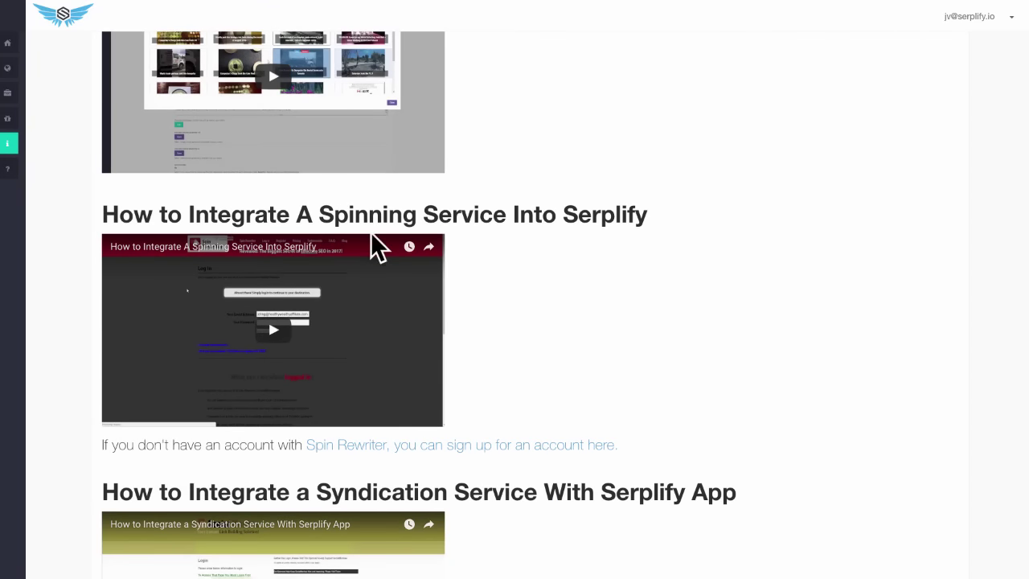
pyautogui.scroll(-3, 268, 317)
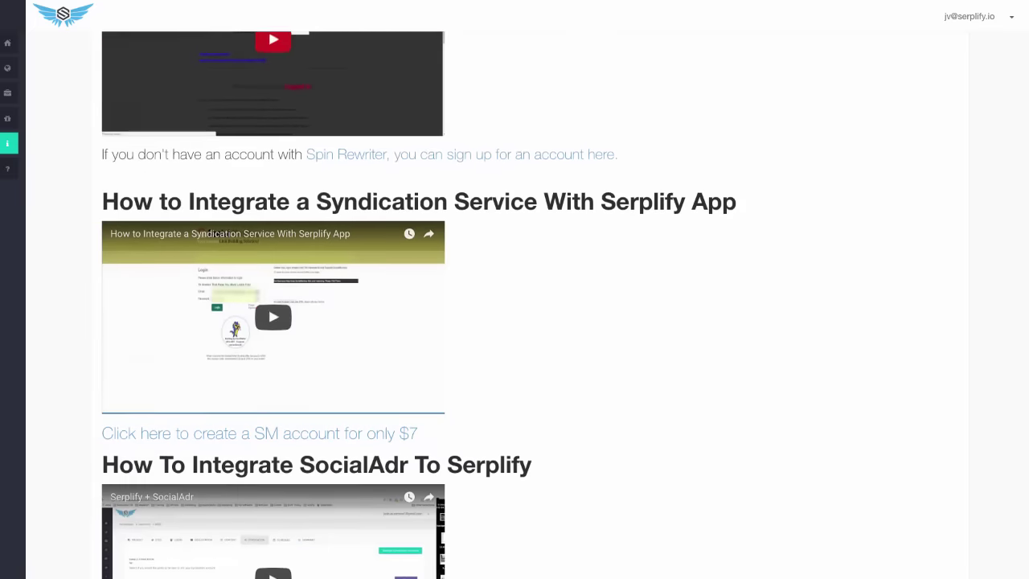
pyautogui.scroll(-3, 274, 322)
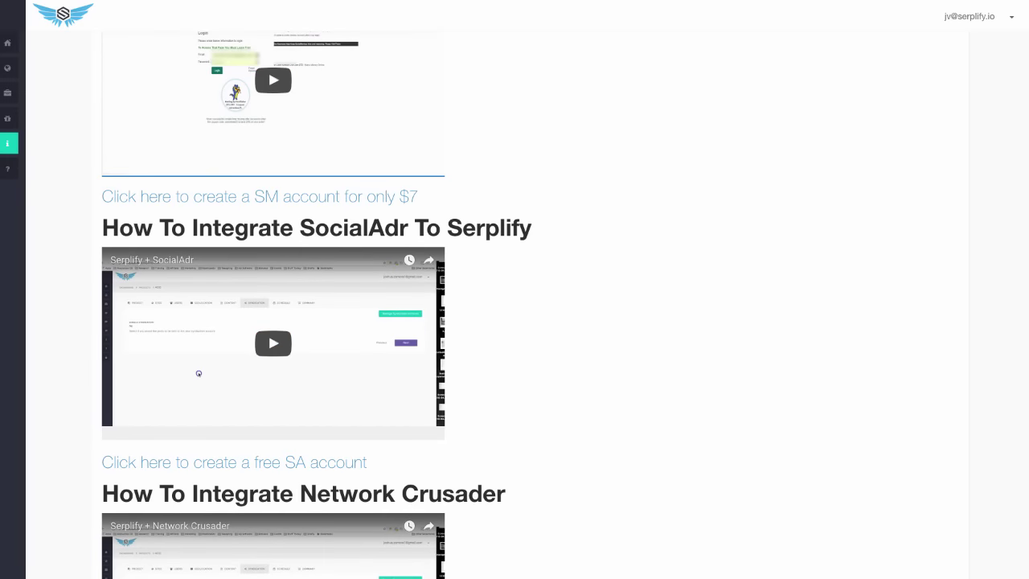
pyautogui.scroll(-2, 273, 338)
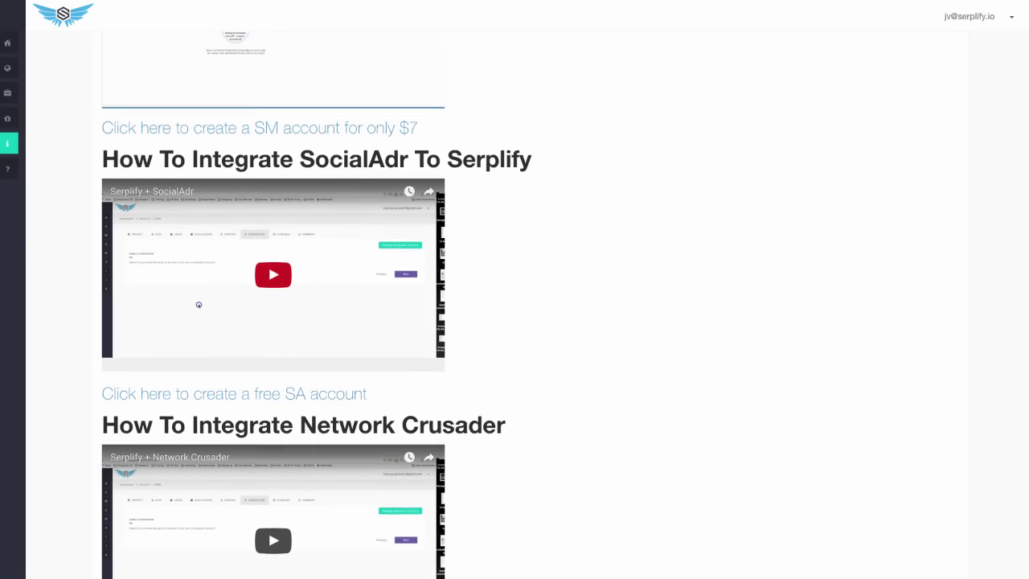
pyautogui.scroll(-6, 226, 294)
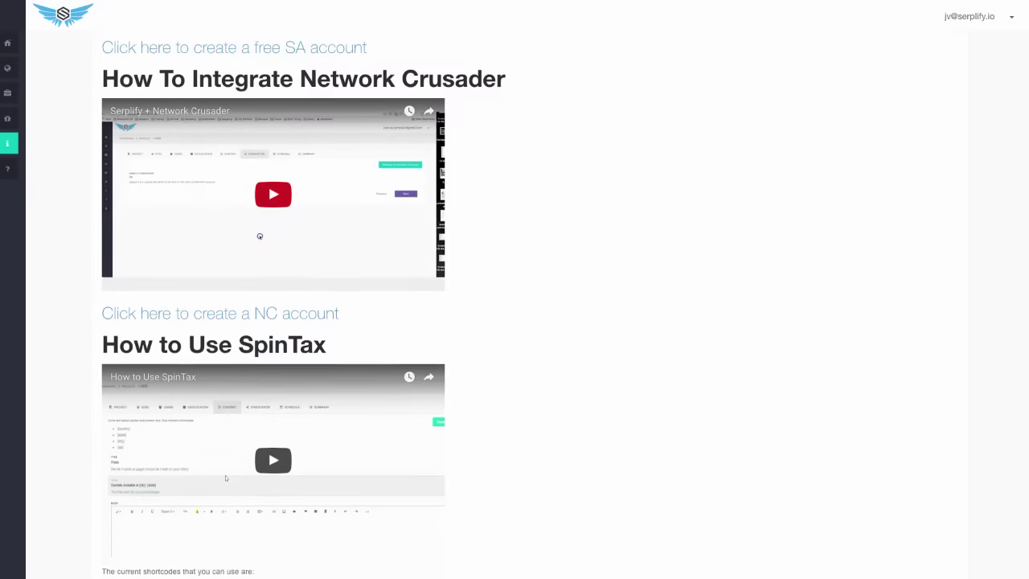
pyautogui.scroll(20, 226, 295)
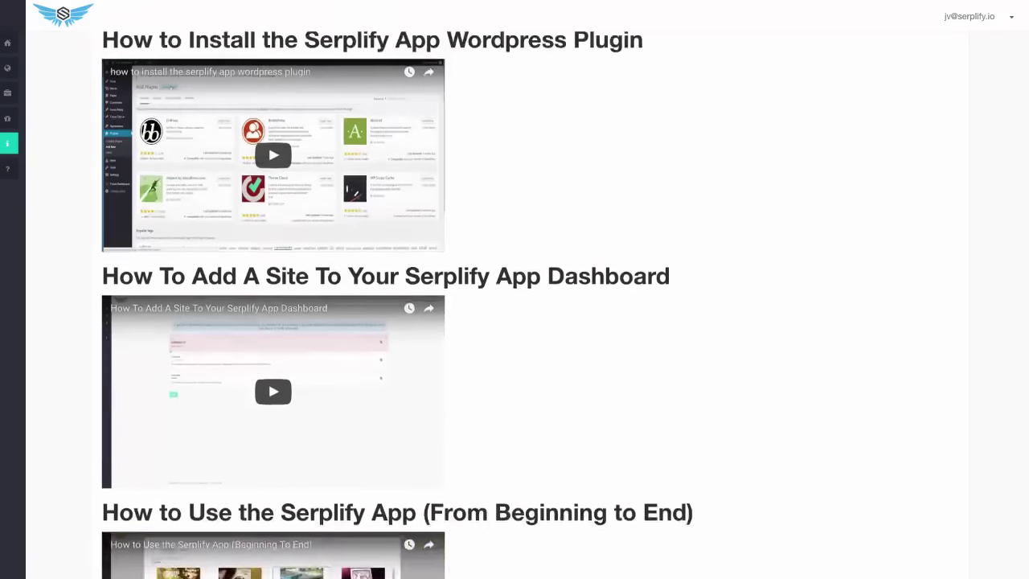
# - View the resources and bonuses page with its recommended services, and open the list of managed sites
pyautogui.moveTo(16, 129)
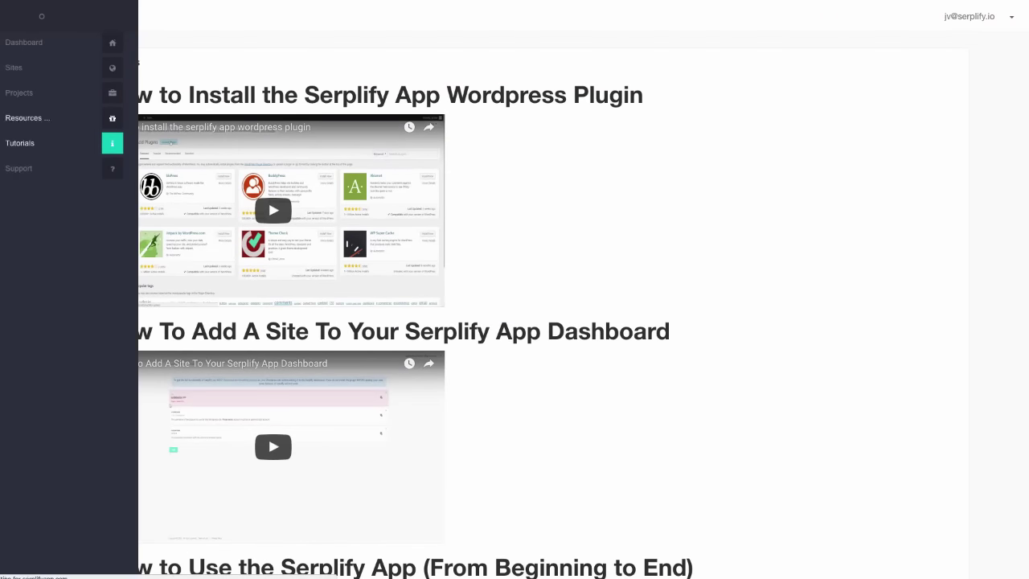
pyautogui.click(27, 117)
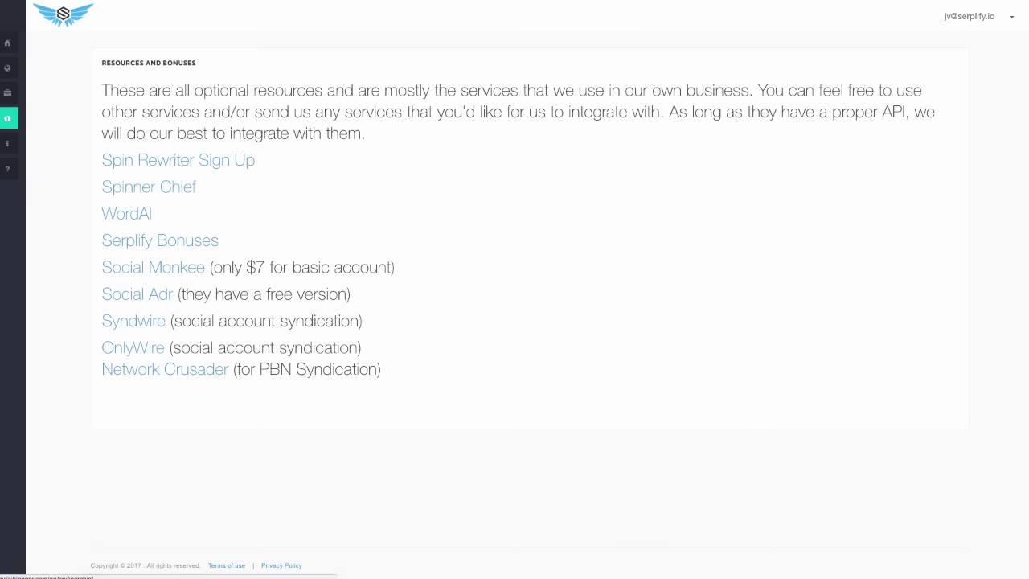
pyautogui.moveTo(10, 92)
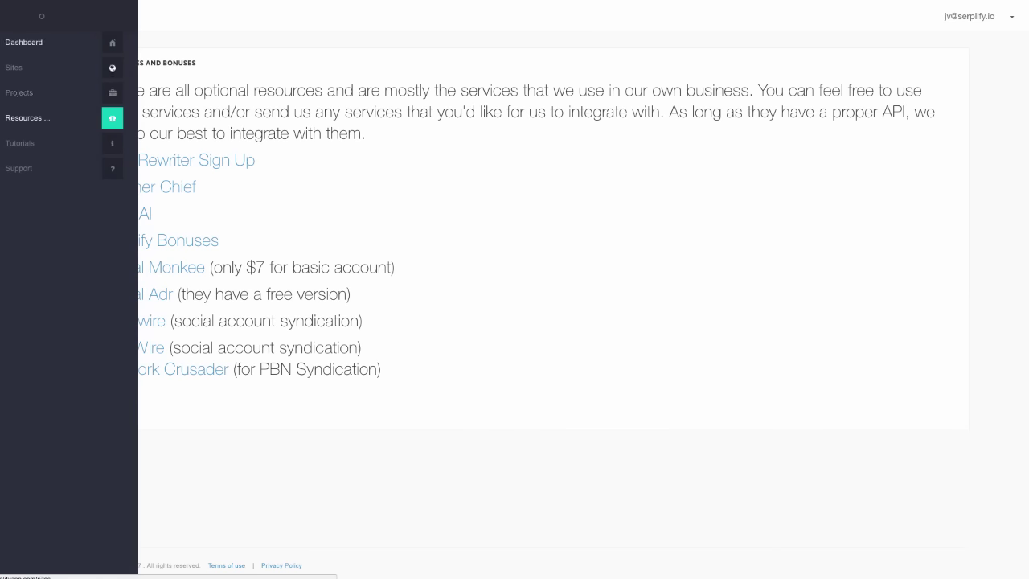
pyautogui.click(14, 68)
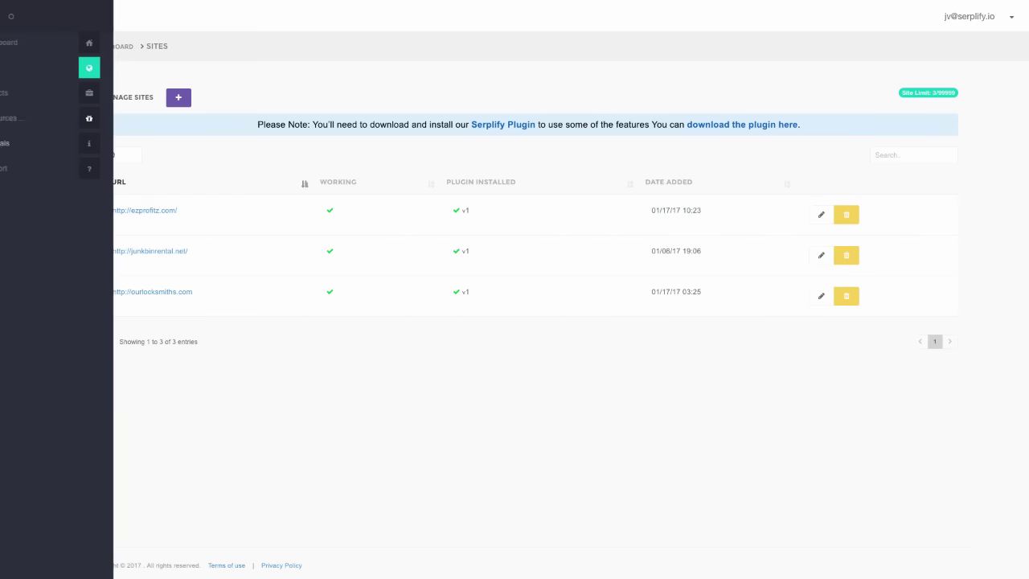
# - Open the "demo cricket" project from the projects list and examine its project log and scheduled posts
pyautogui.click(17, 93)
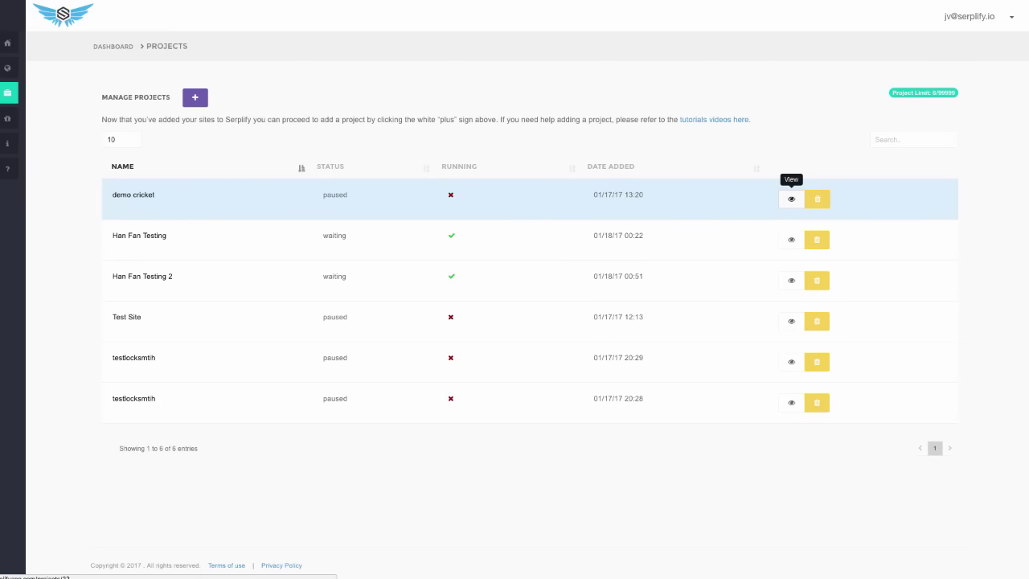
pyautogui.click(791, 199)
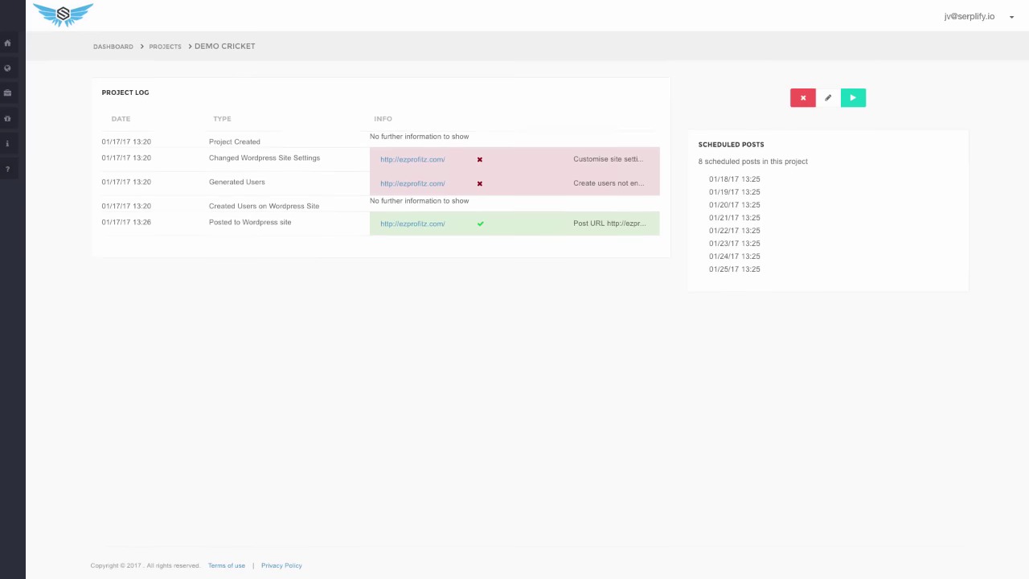
pyautogui.moveTo(762, 269)
pyautogui.mouseDown()
pyautogui.moveTo(708, 269)
pyautogui.moveTo(736, 217)
pyautogui.moveTo(708, 191)
pyautogui.moveTo(698, 161)
pyautogui.moveTo(761, 217)
pyautogui.moveTo(761, 269)
pyautogui.mouseUp()
pyautogui.click(698, 162)
pyautogui.click(761, 268)
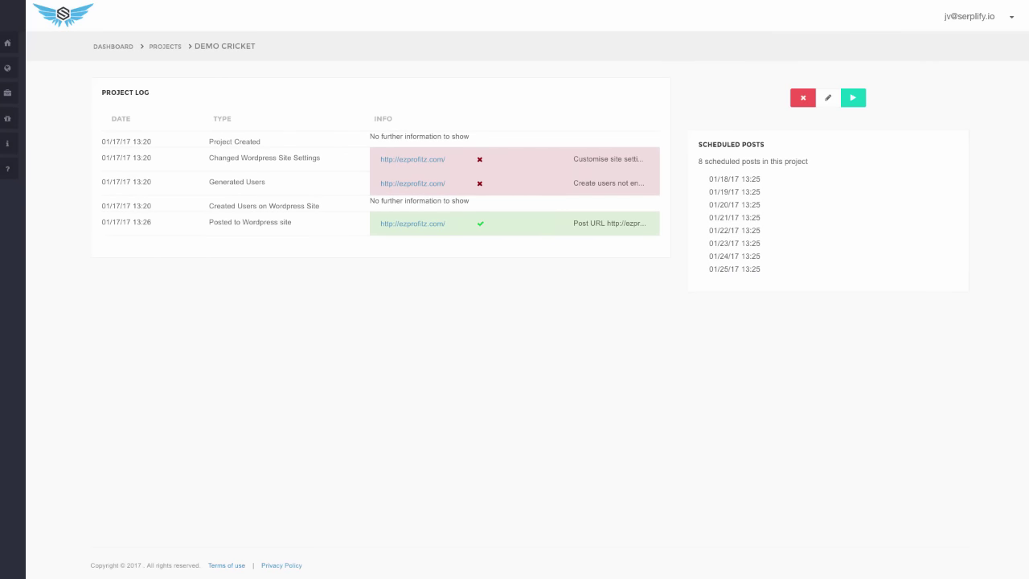